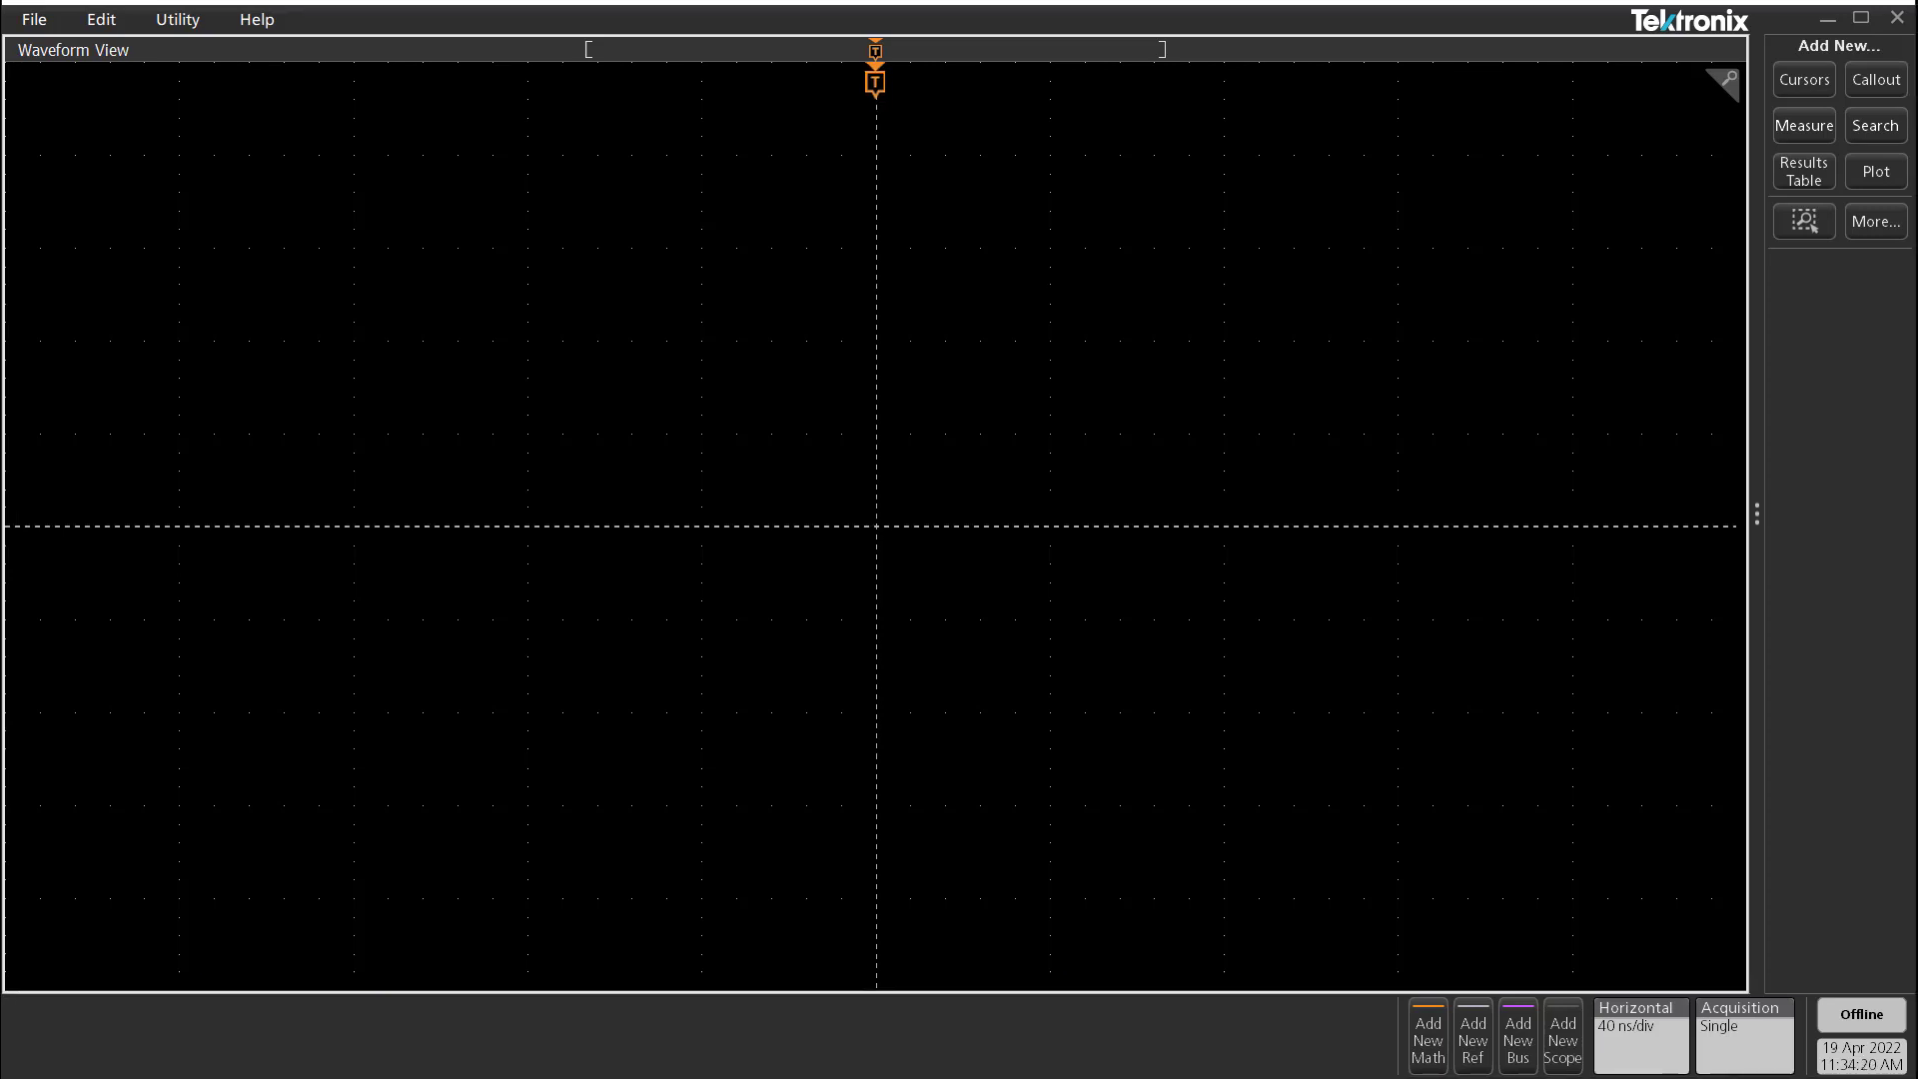
Step: Connect TekScope to the MSO58 at IP address 134.64.245.134
left_click(1564, 1041)
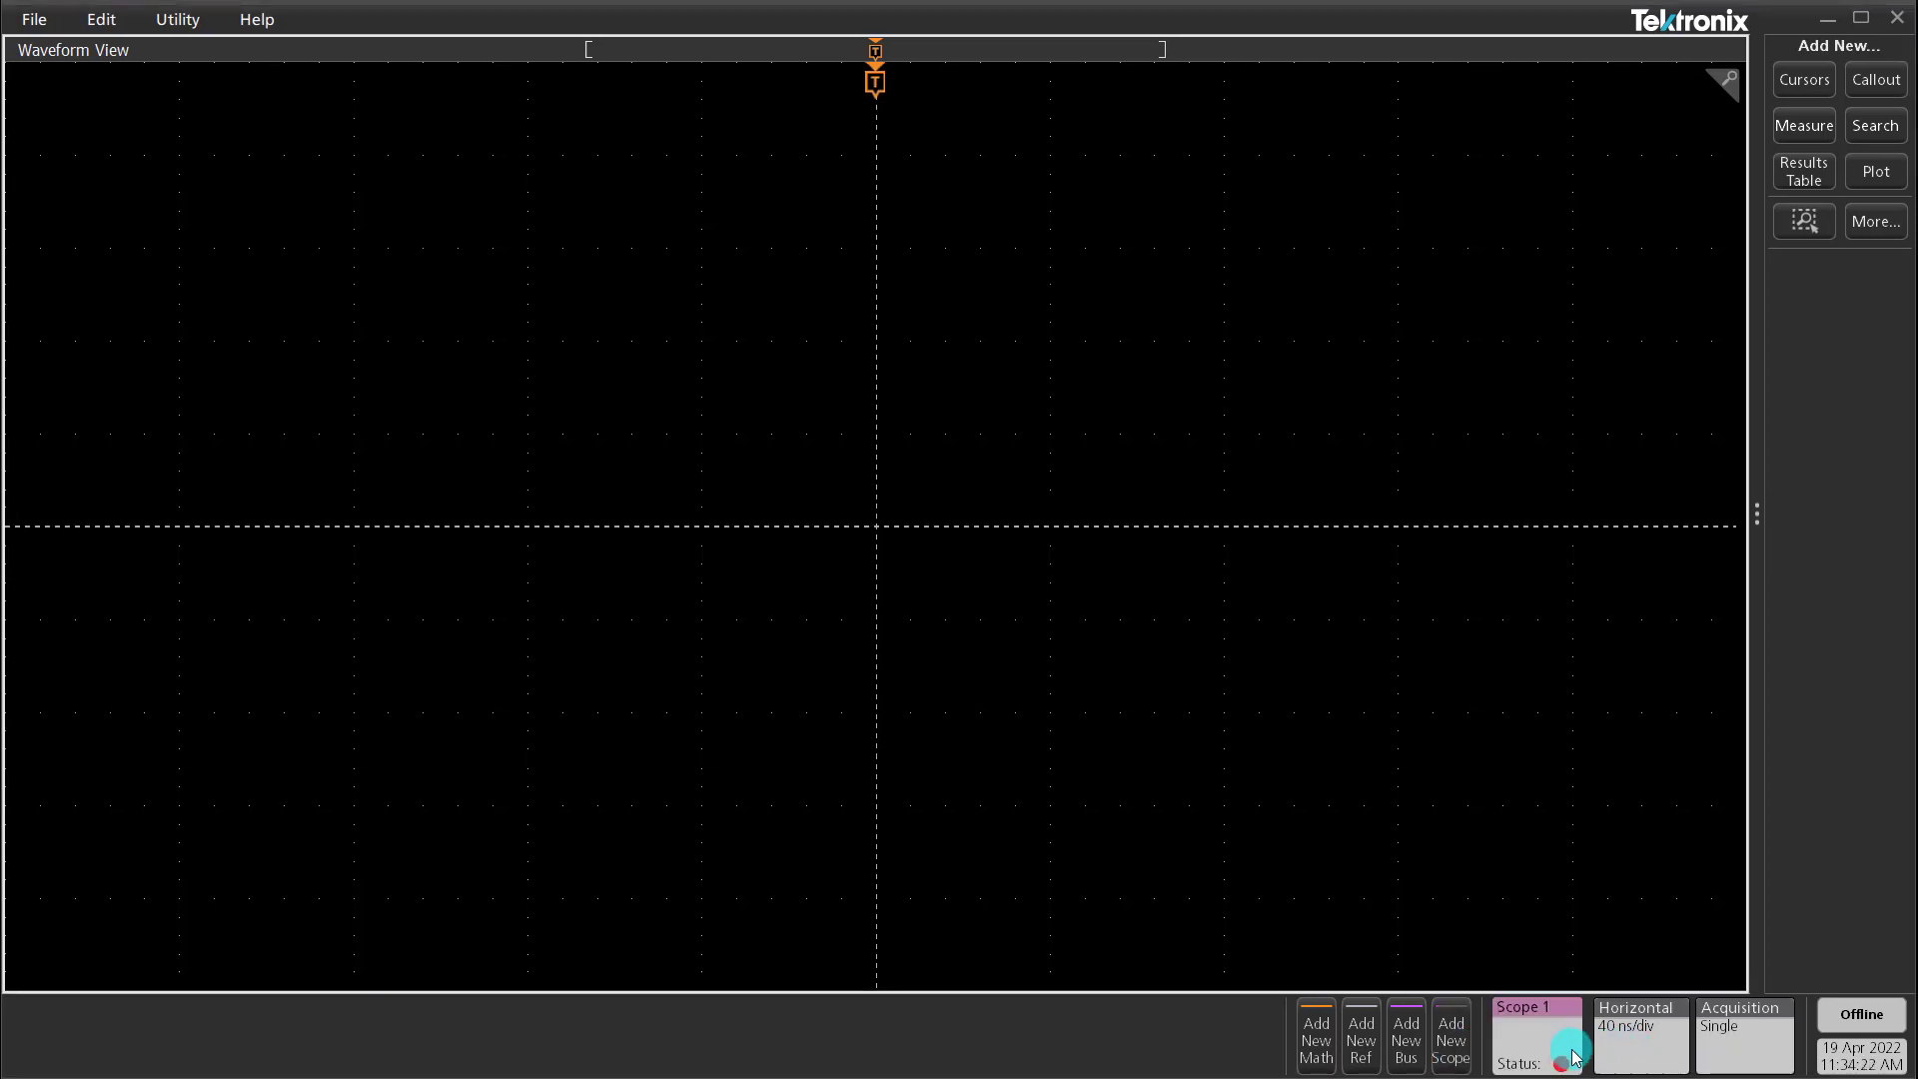
double_click(1456, 811)
type("134.64.245.134")
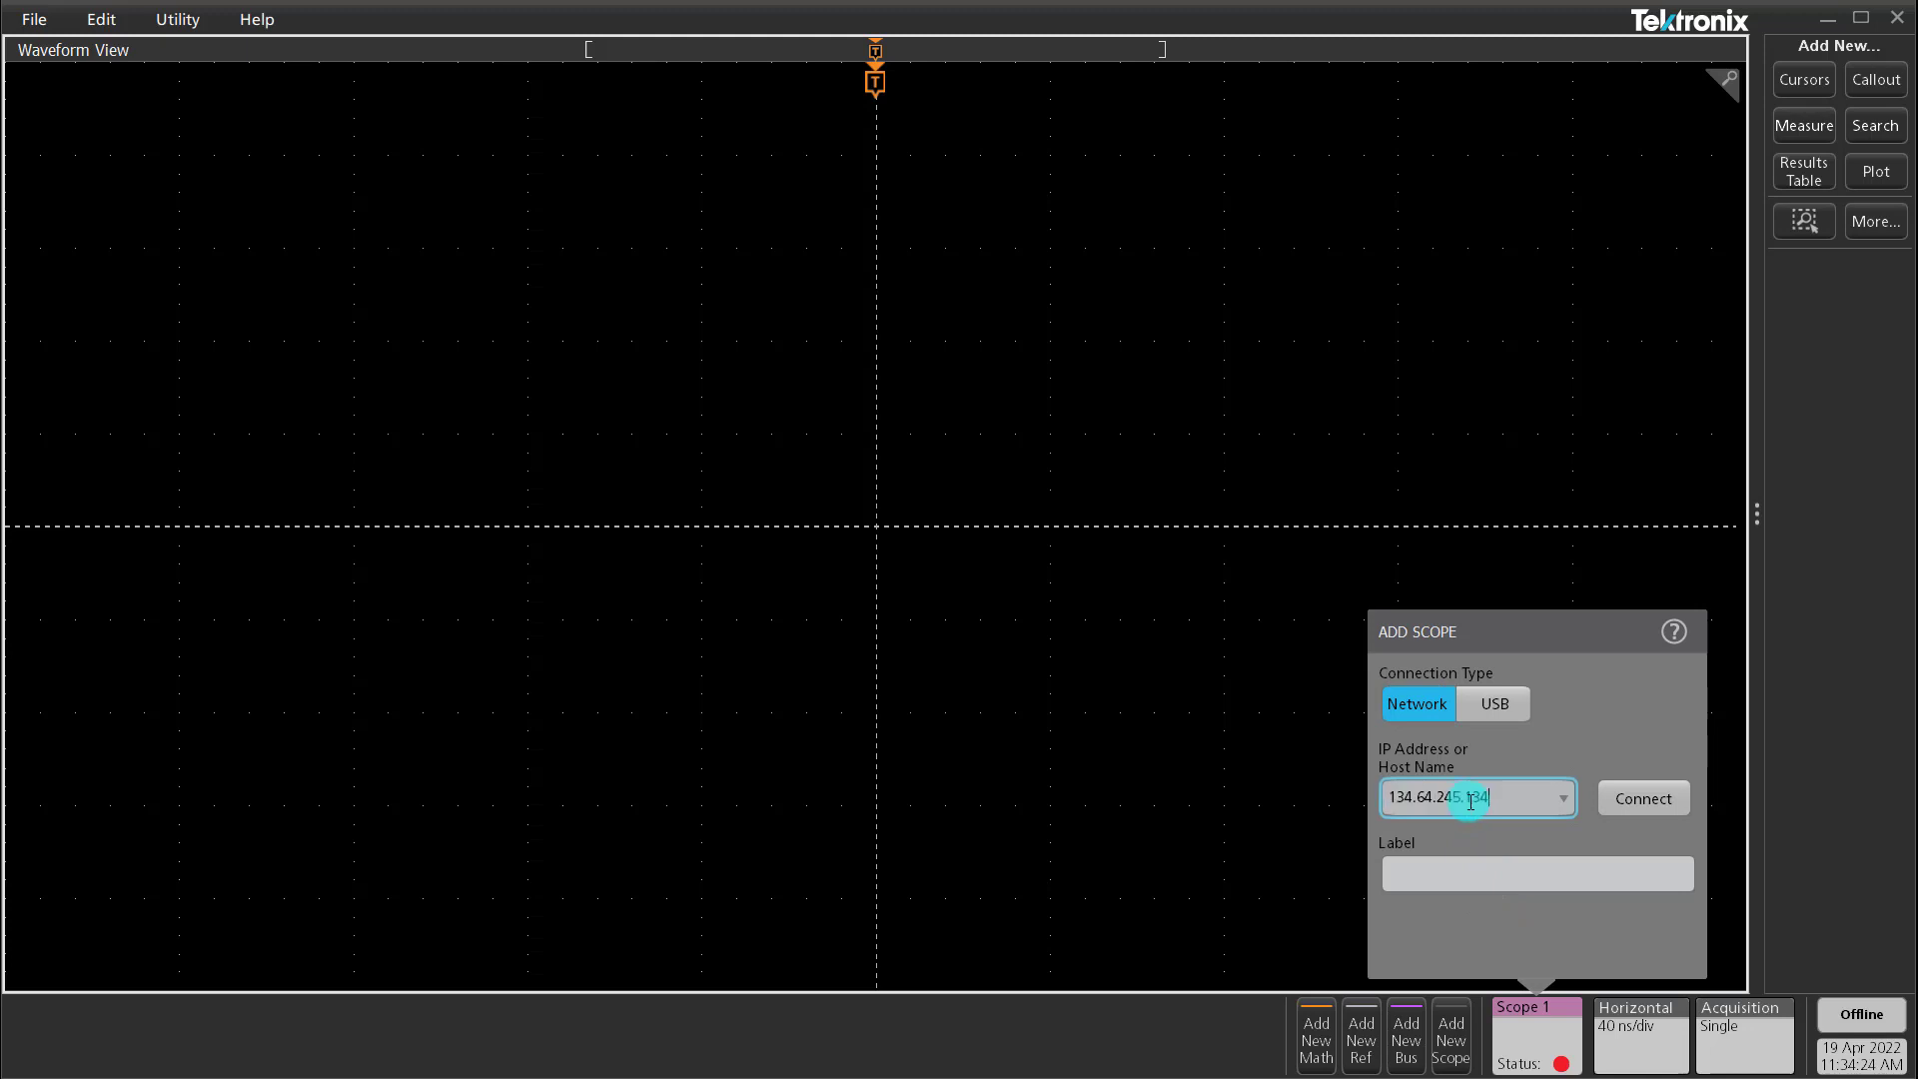
left_click(1623, 815)
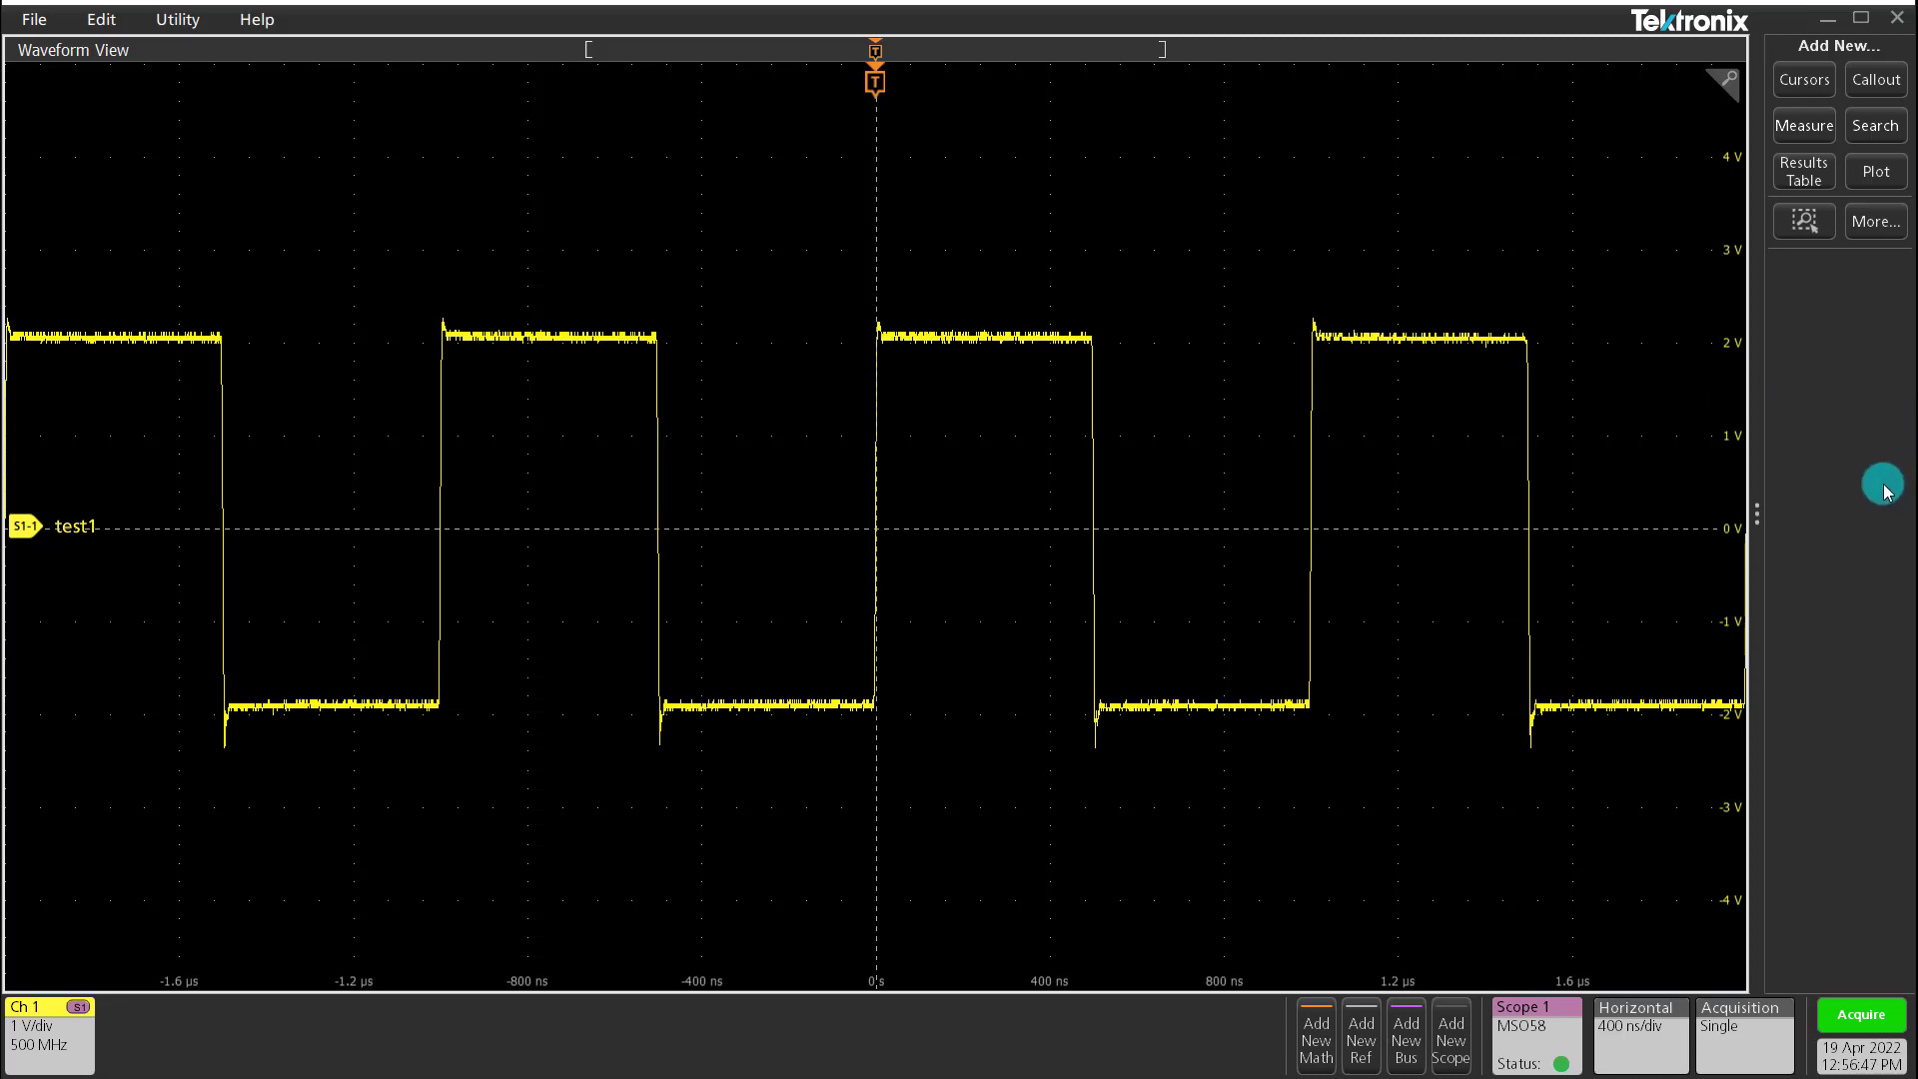
Step: Add Amplitude, Frequency and Time Outside Level measurements on channel 1
left_click(1804, 124)
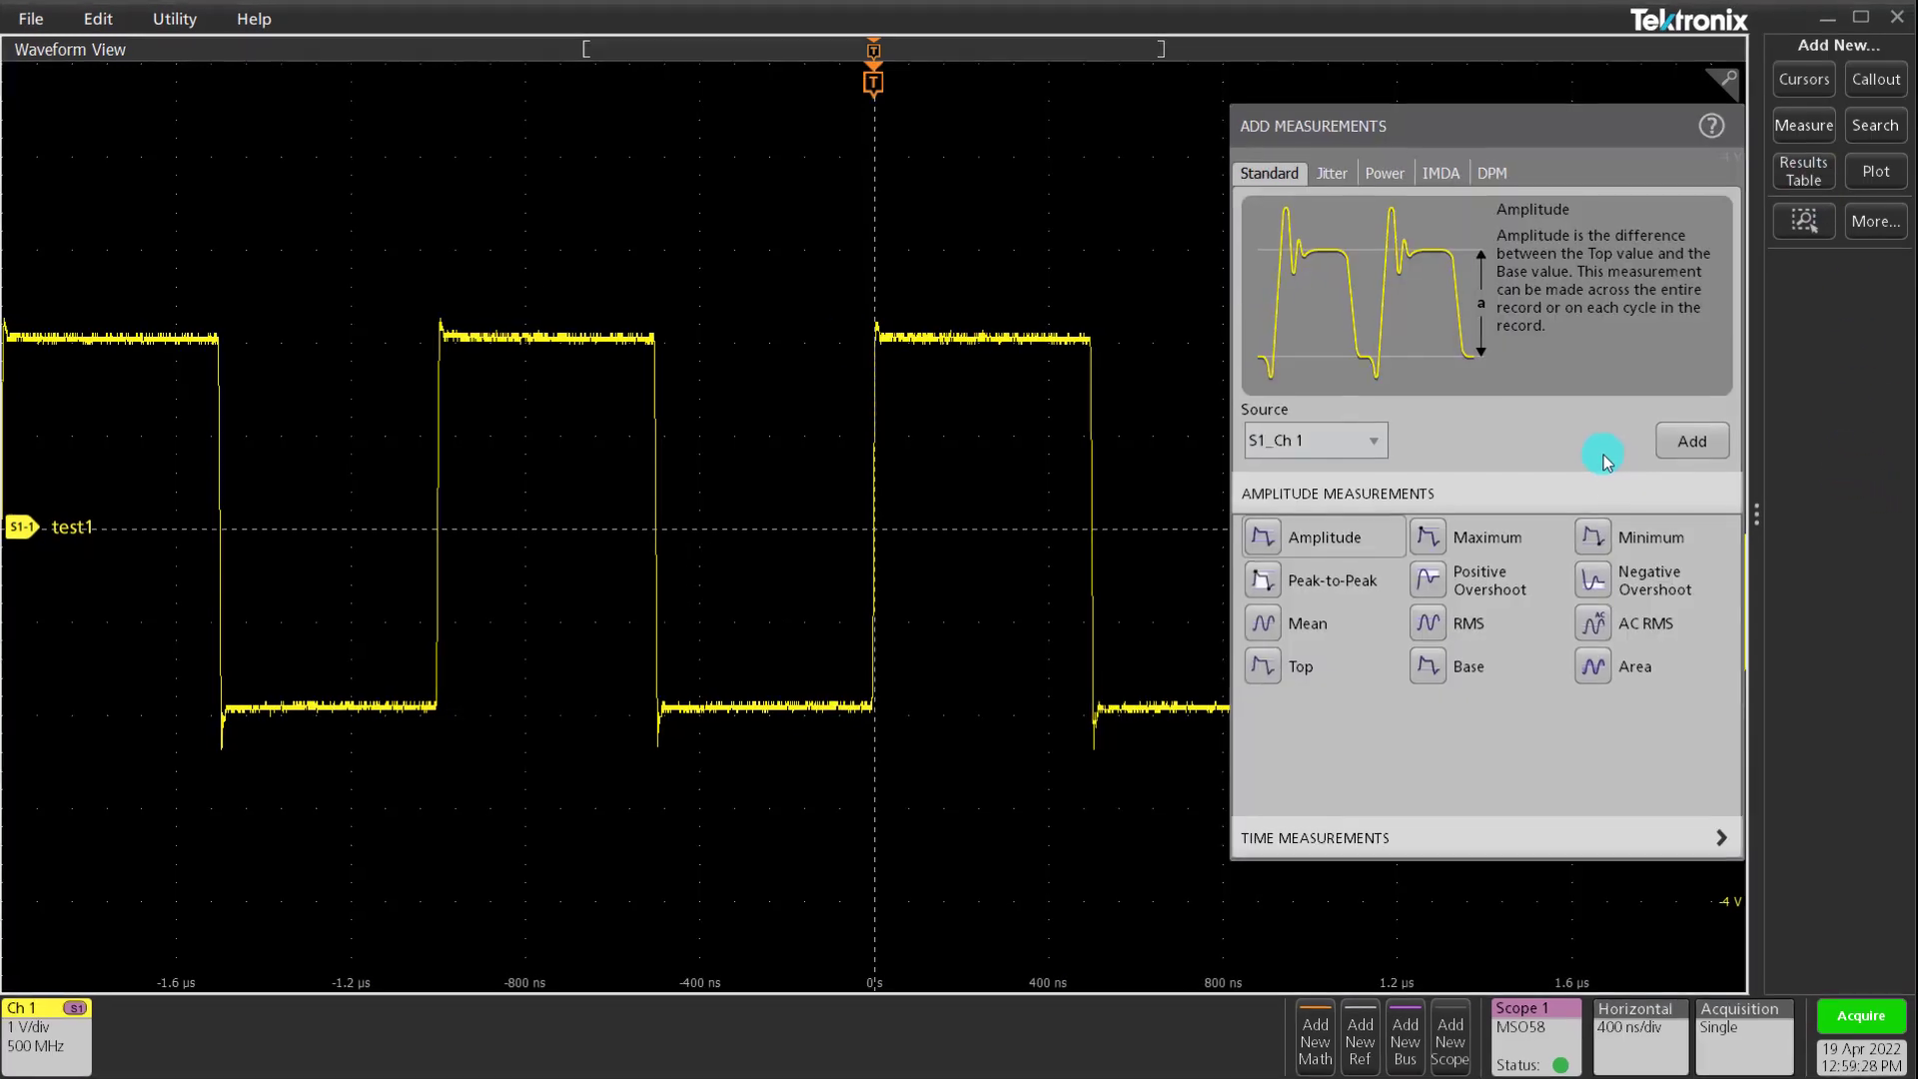
left_click(1692, 442)
left_click(1293, 999)
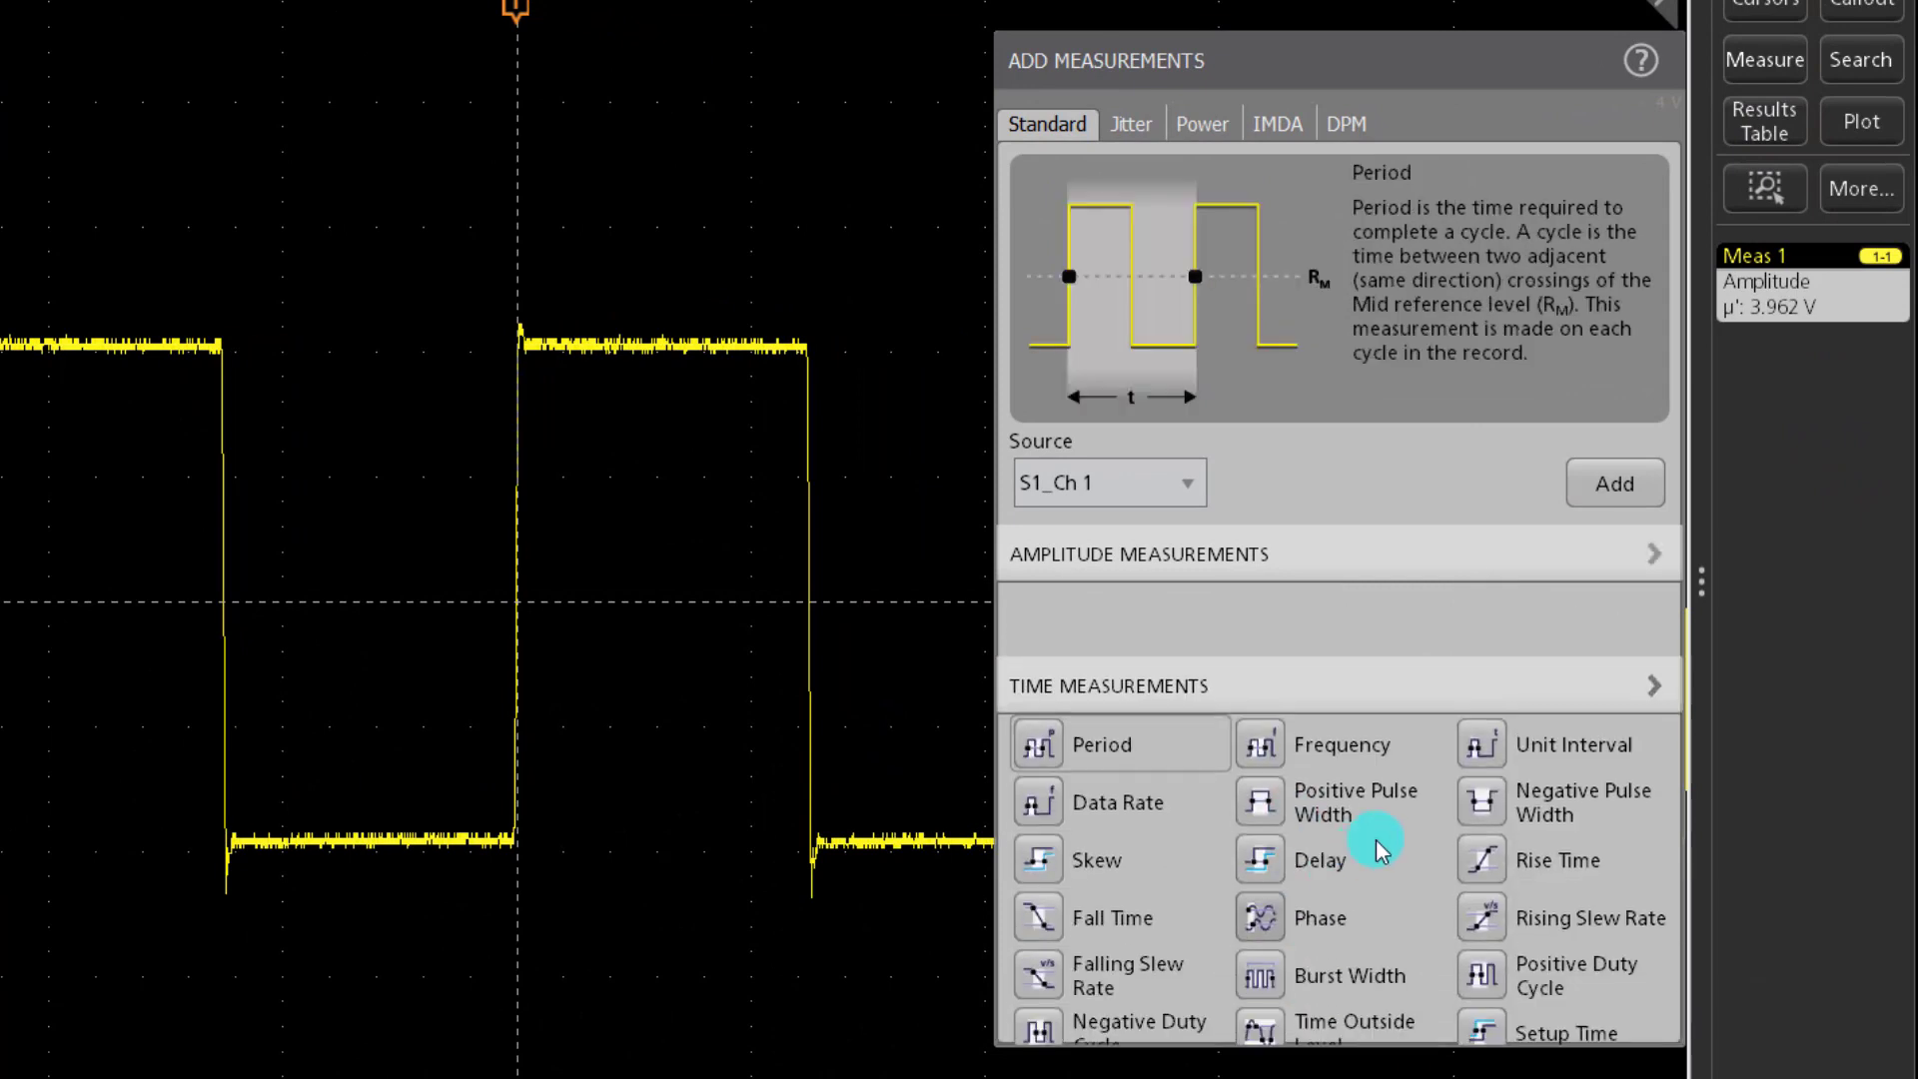
left_click(1366, 641)
left_click(1614, 484)
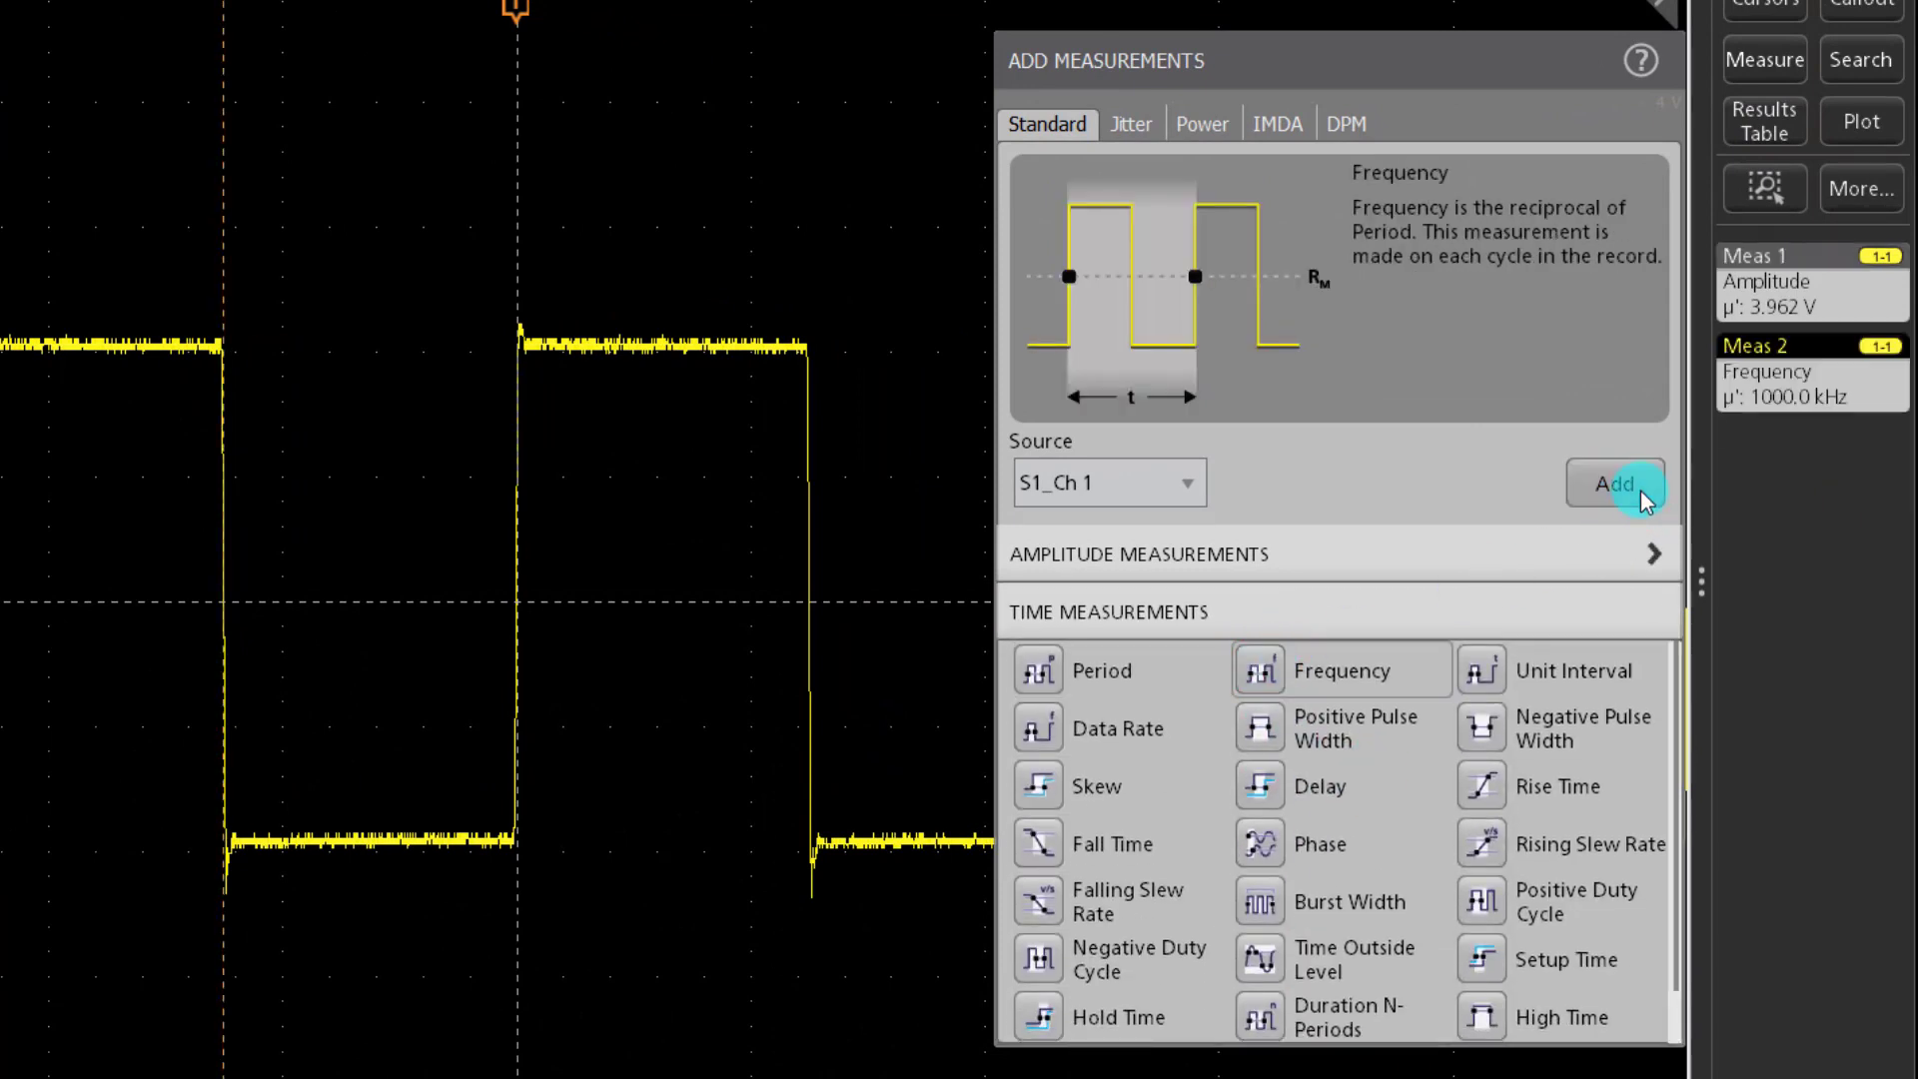
left_click(1292, 957)
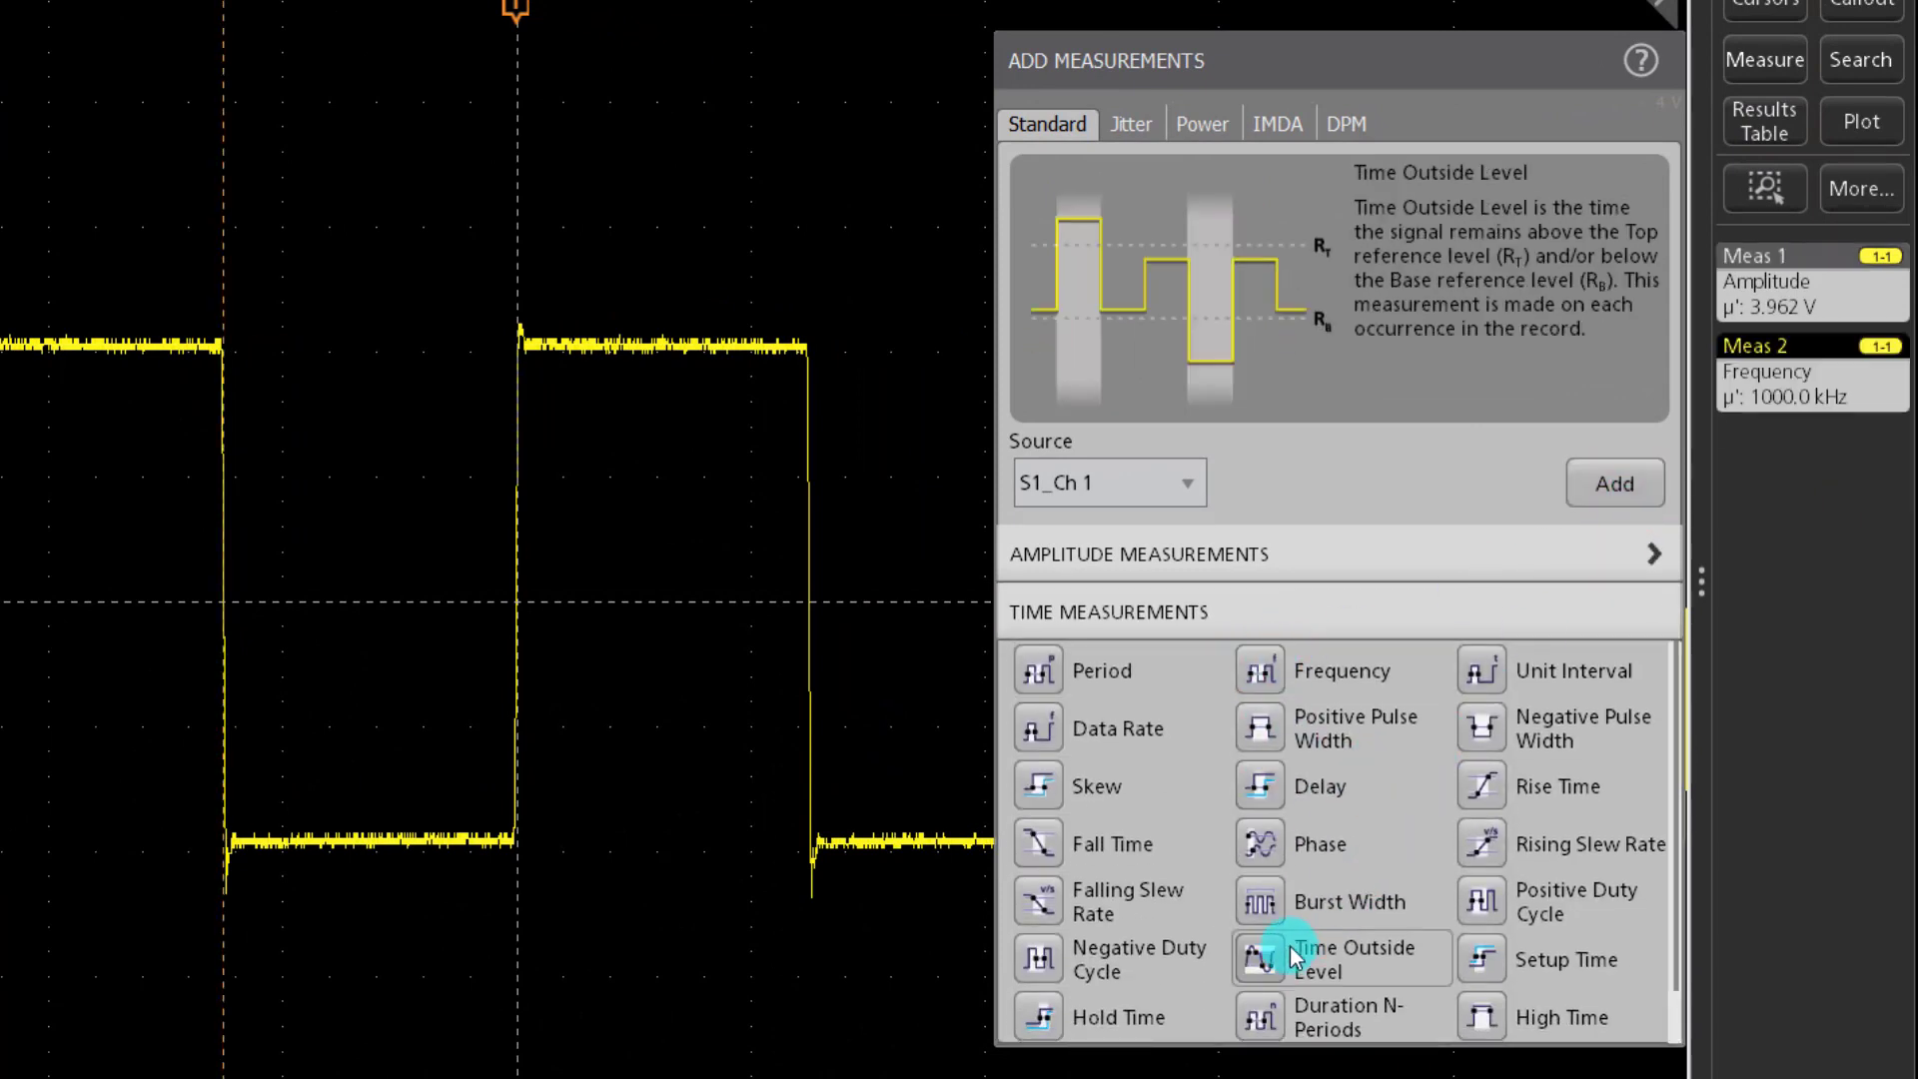
left_click(1623, 498)
Step: Add the DPM Ripple measurement and close the measurements panel
left_click(1346, 123)
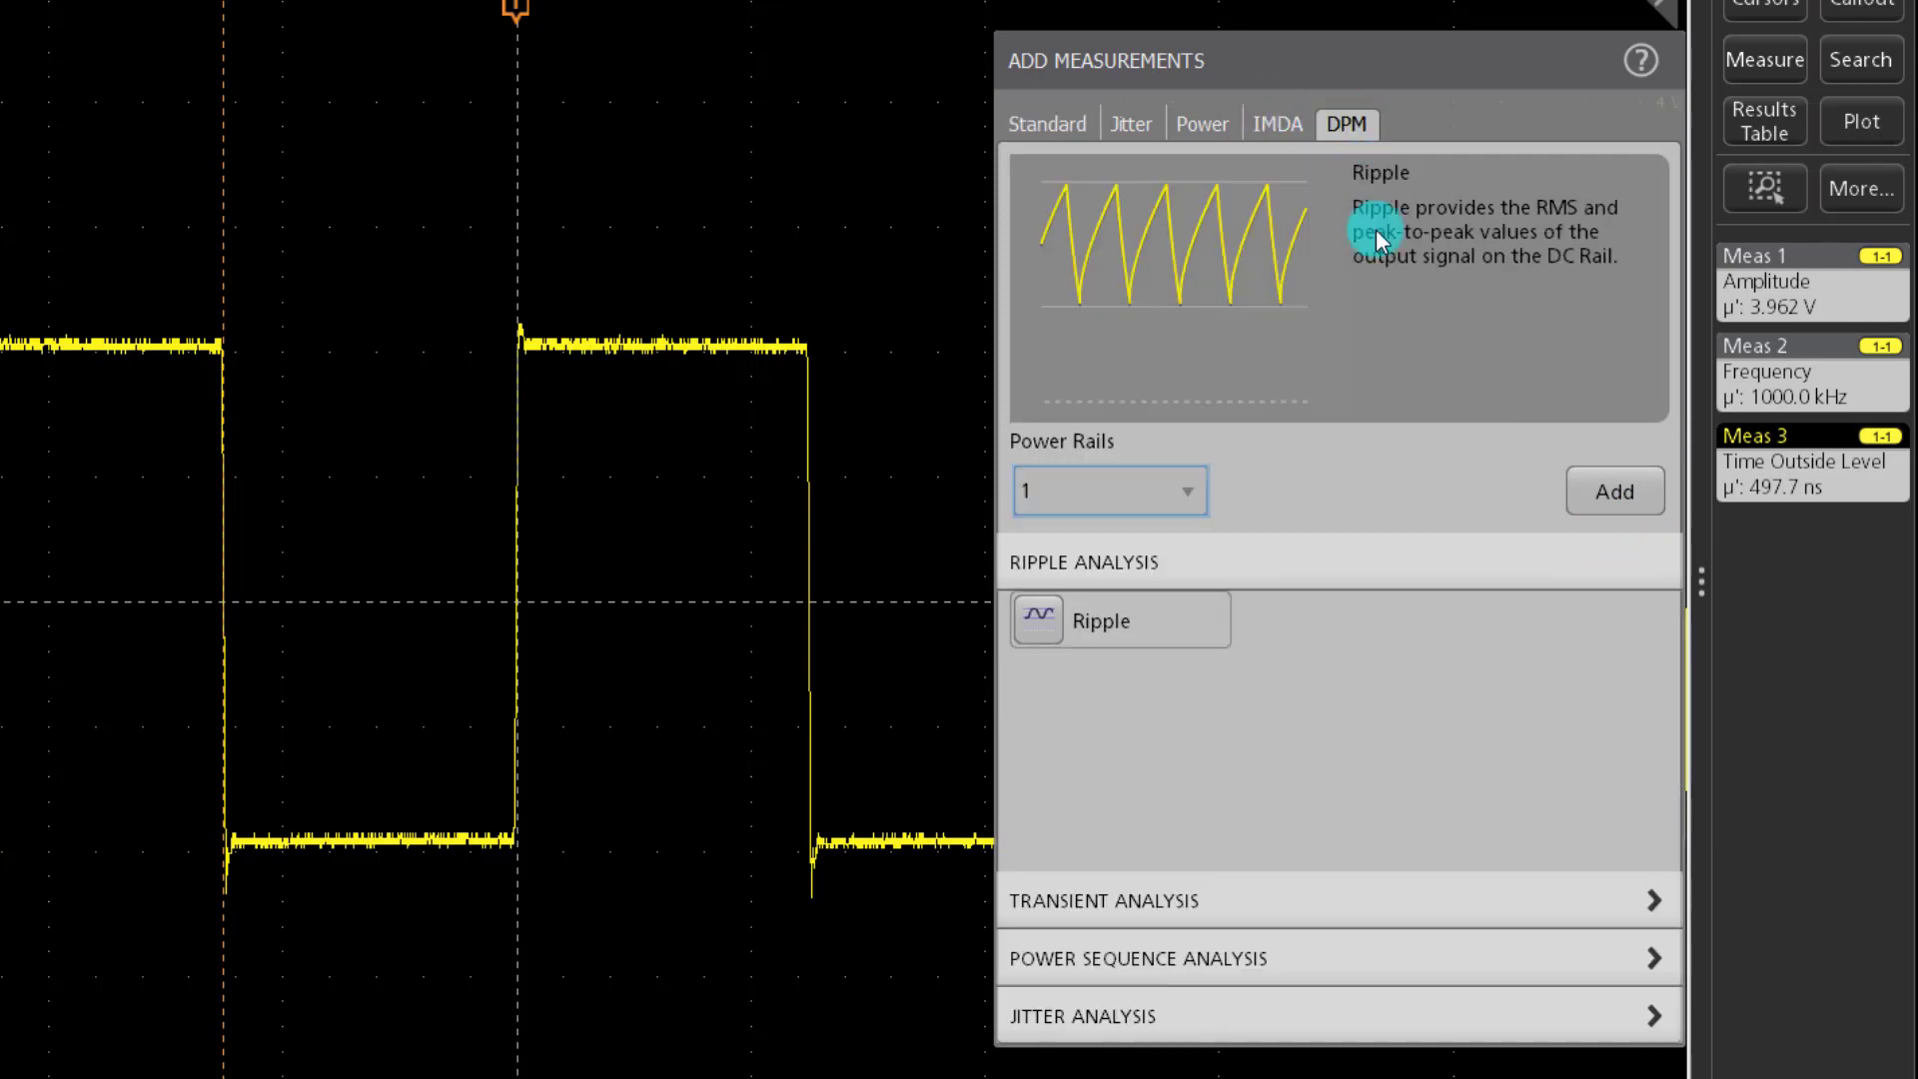
left_click(1059, 619)
left_click(1621, 500)
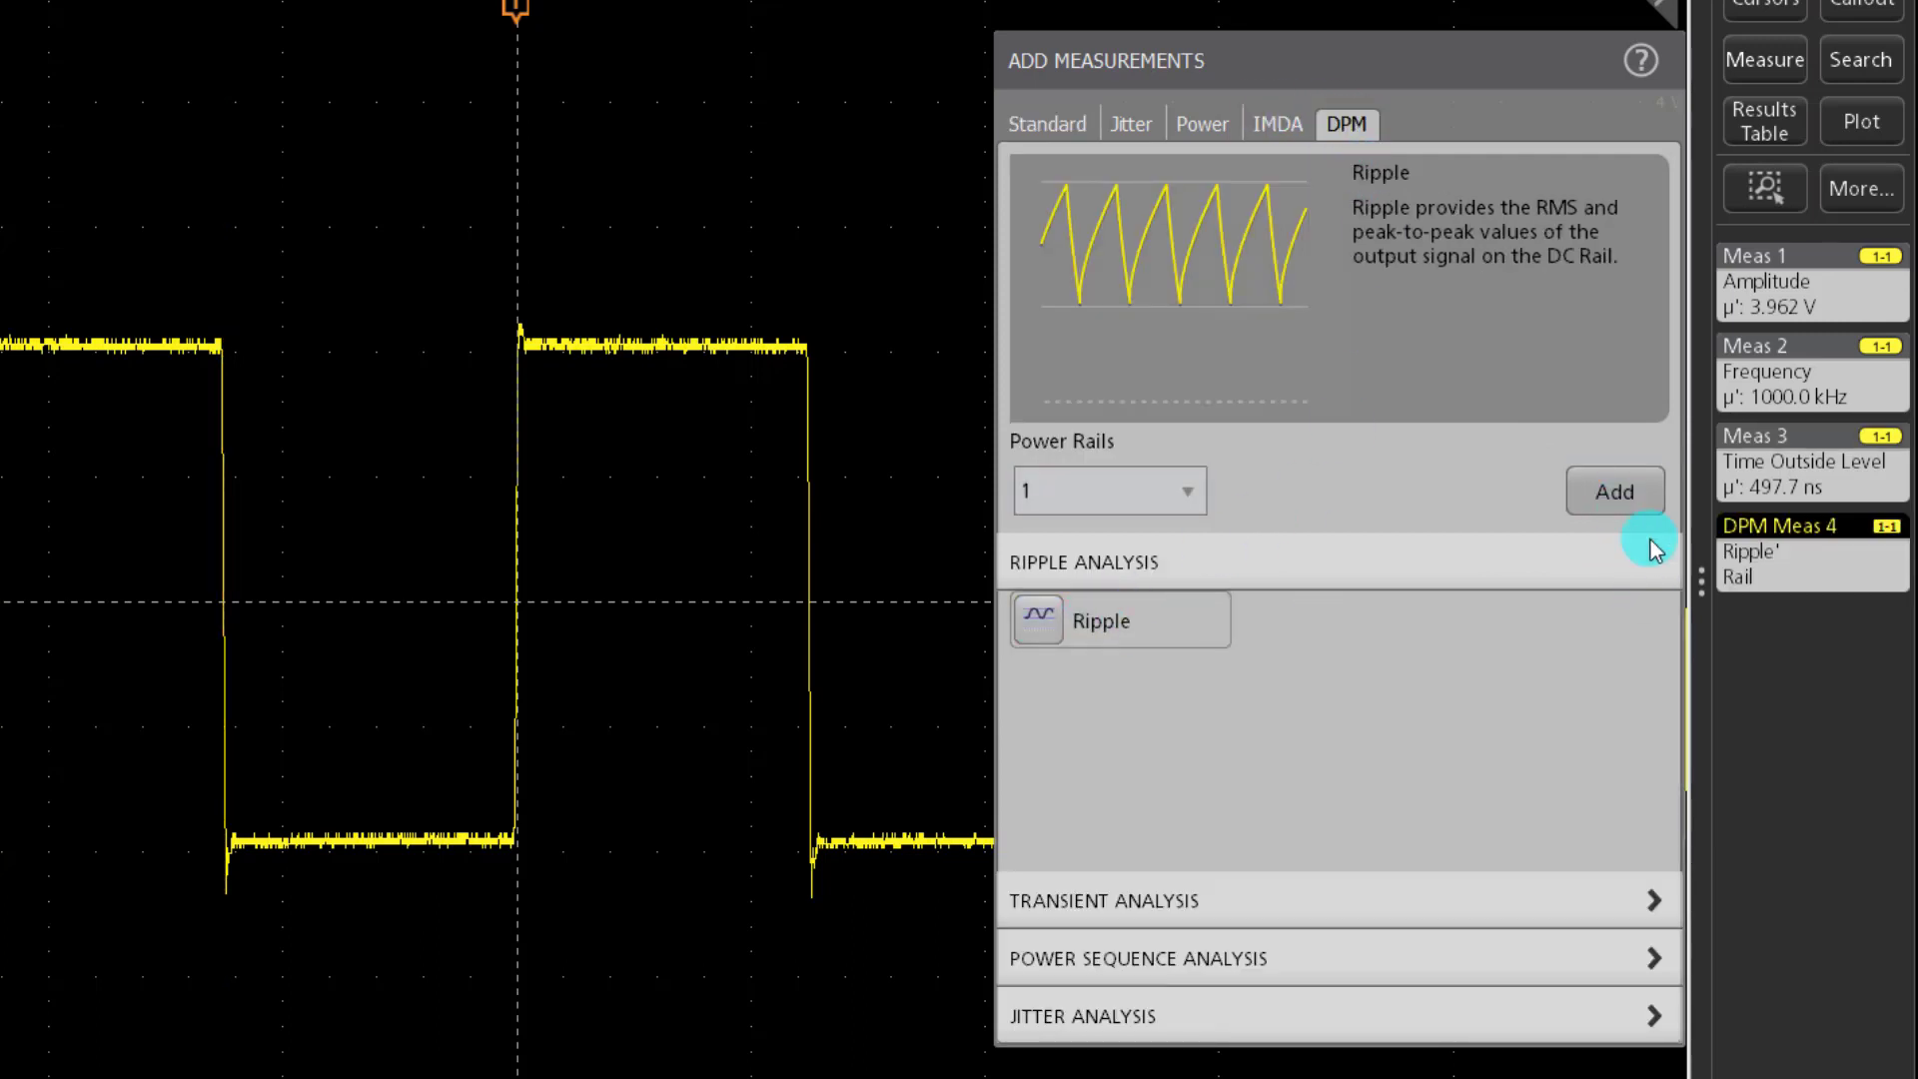
left_click(1838, 923)
Step: Give Meas 3 (Time Outside Level) an upper threshold of 2 V and lower of -2 V
right_click(1795, 495)
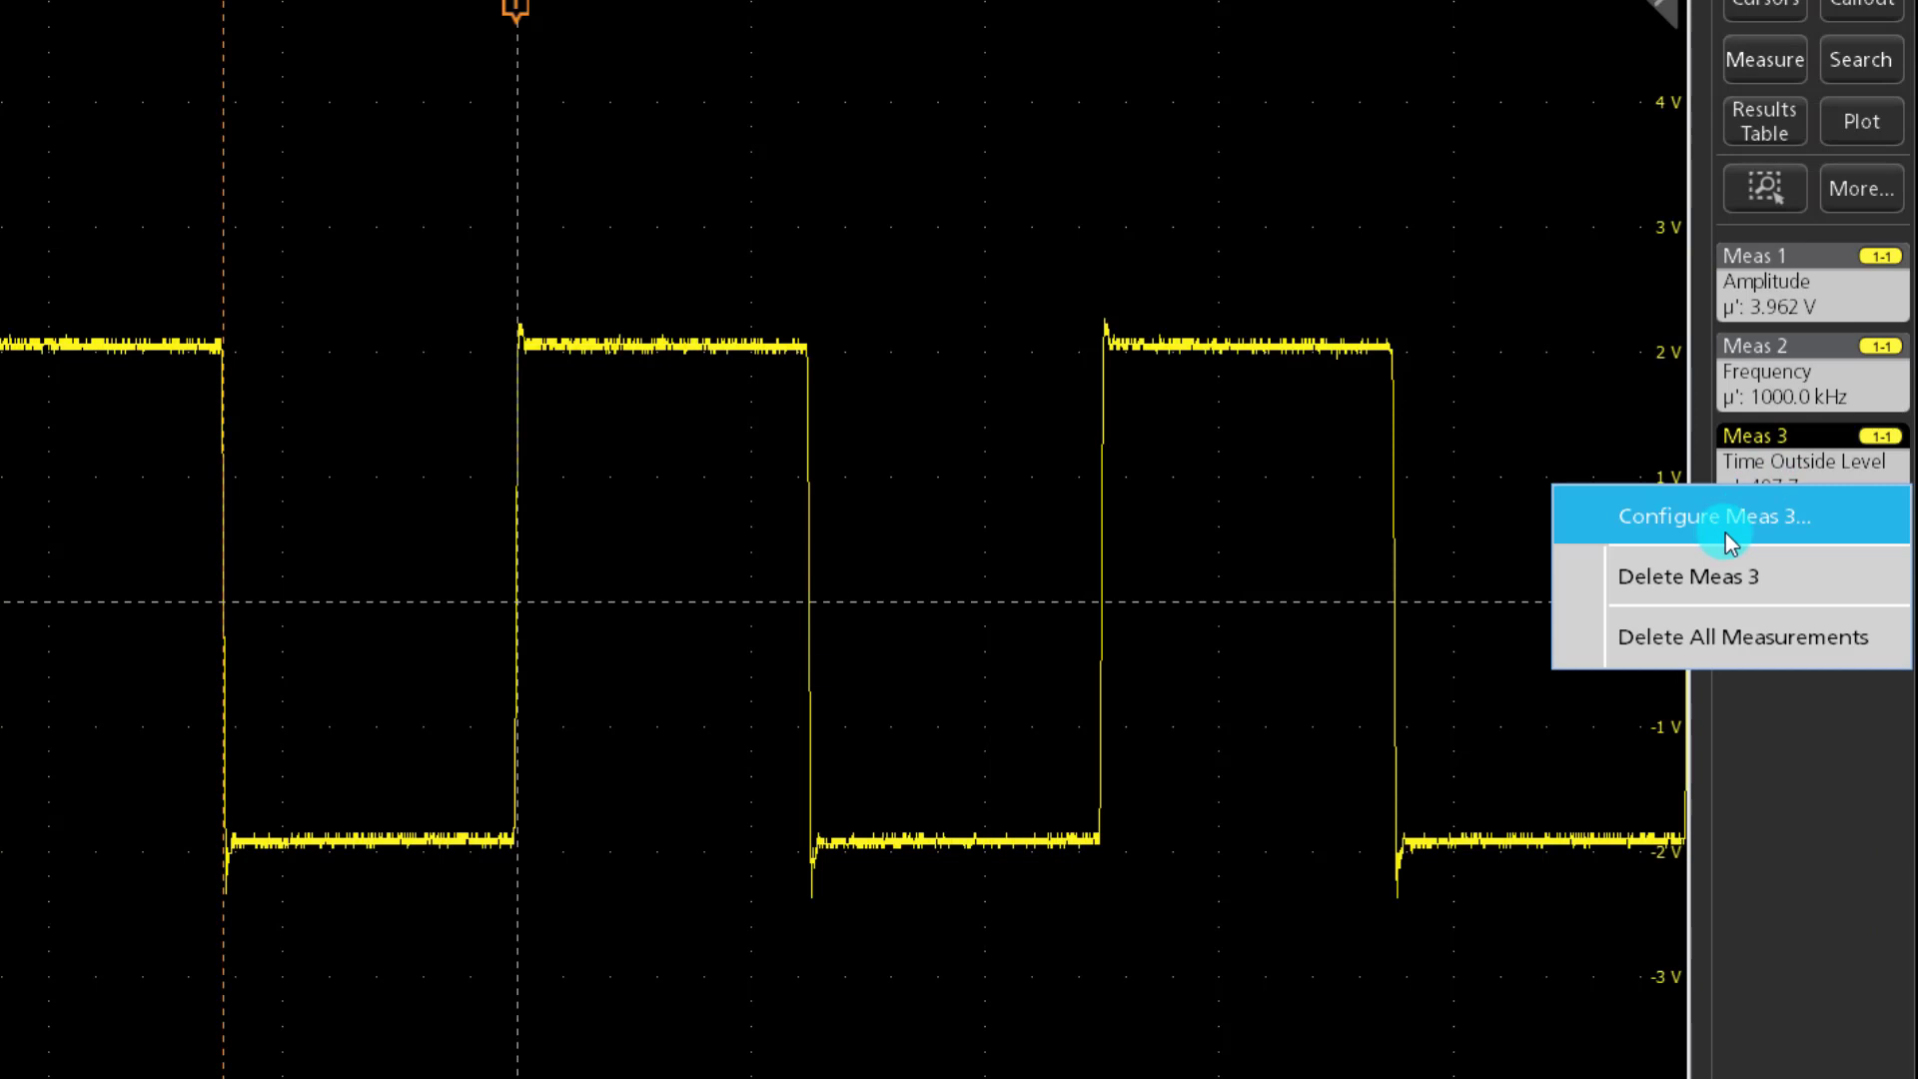
left_click(1725, 524)
left_click(1042, 739)
left_click(1129, 350)
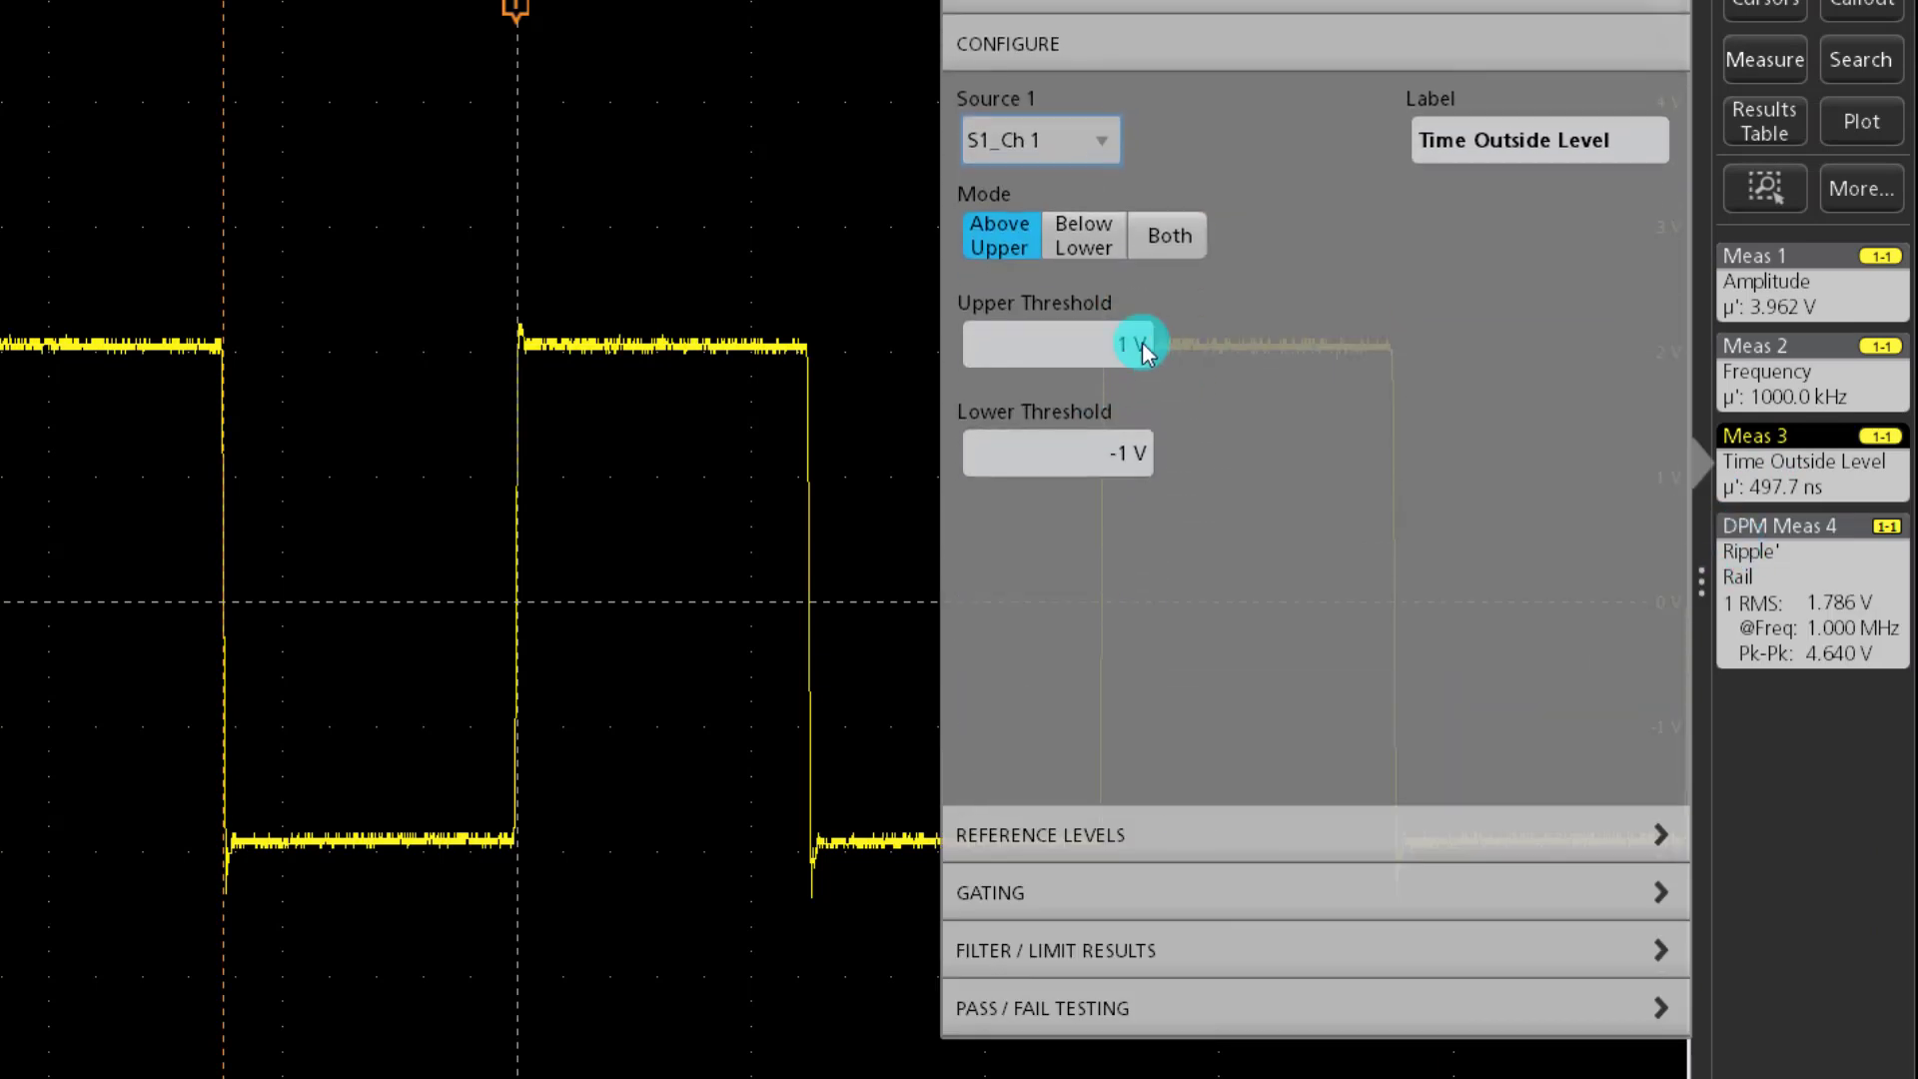
type("2")
key("Tab")
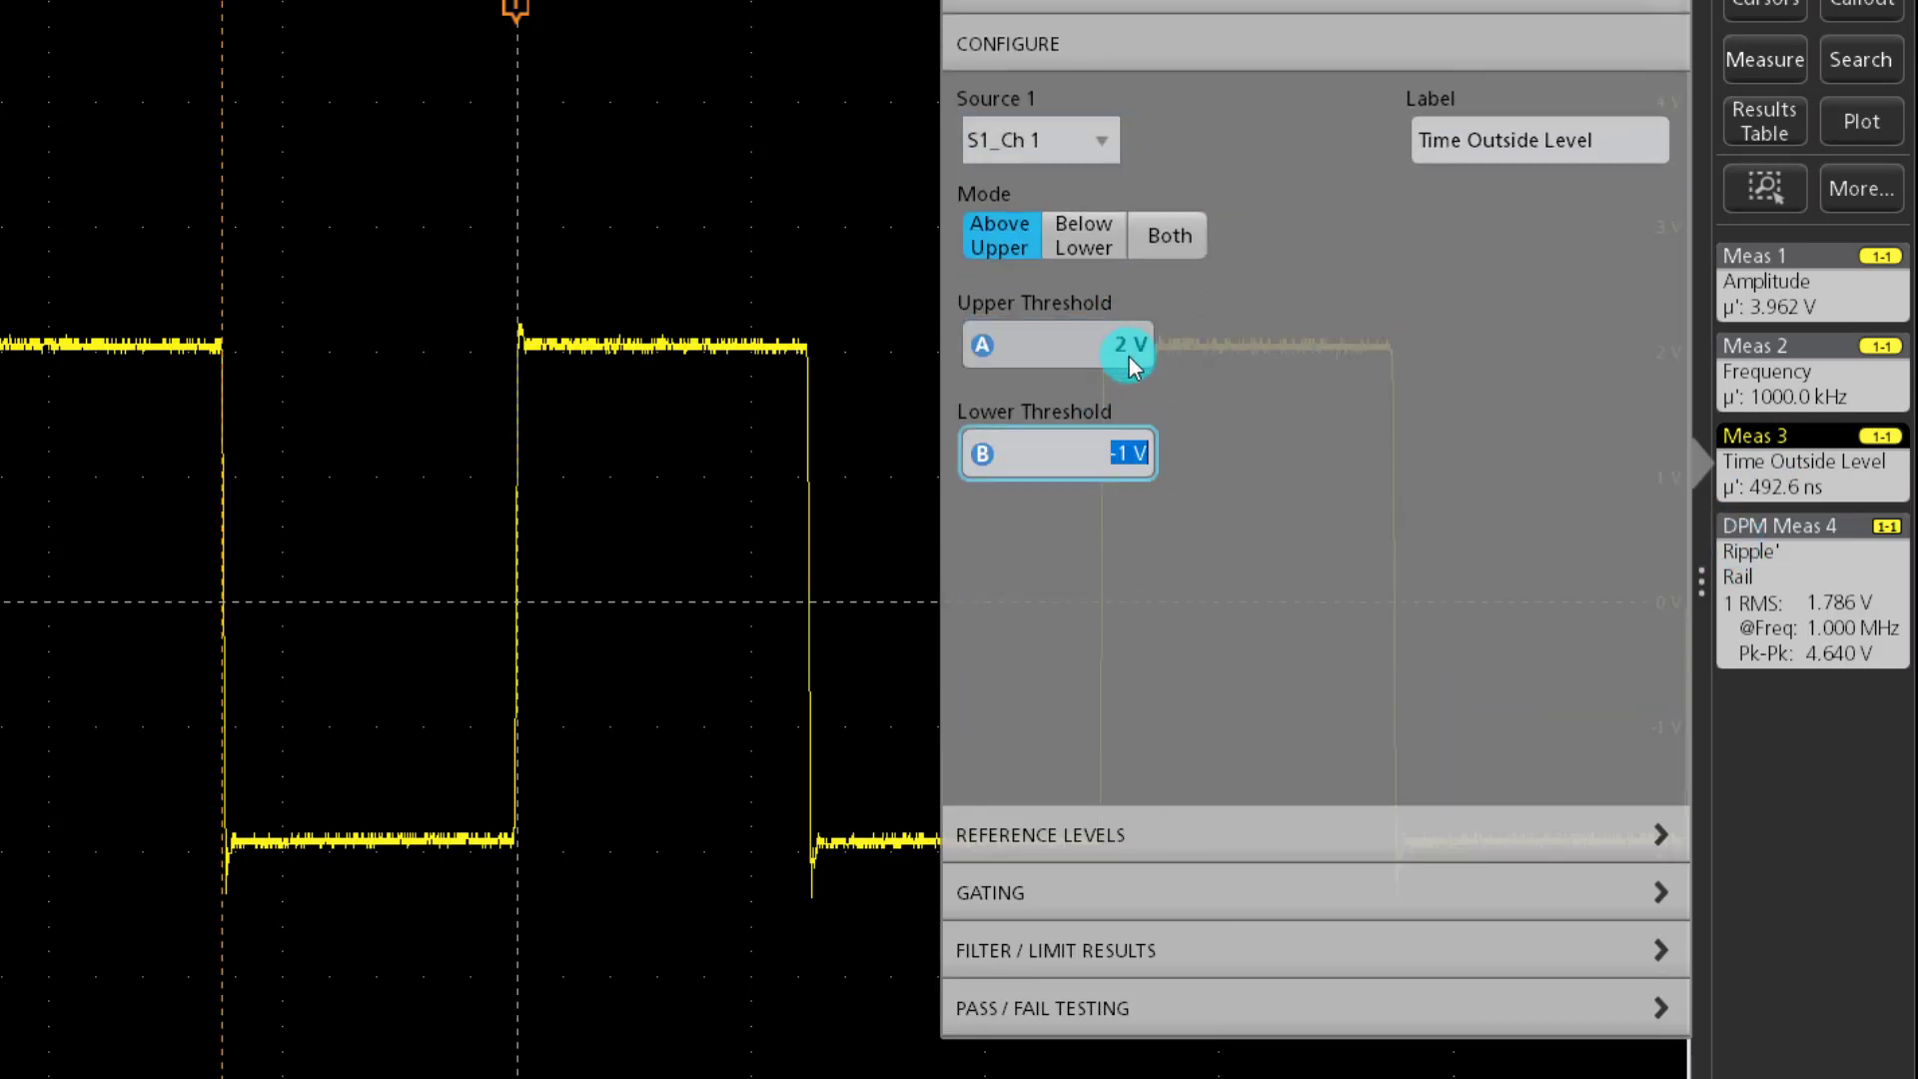
type("-2")
key("Return")
left_click(1519, 487)
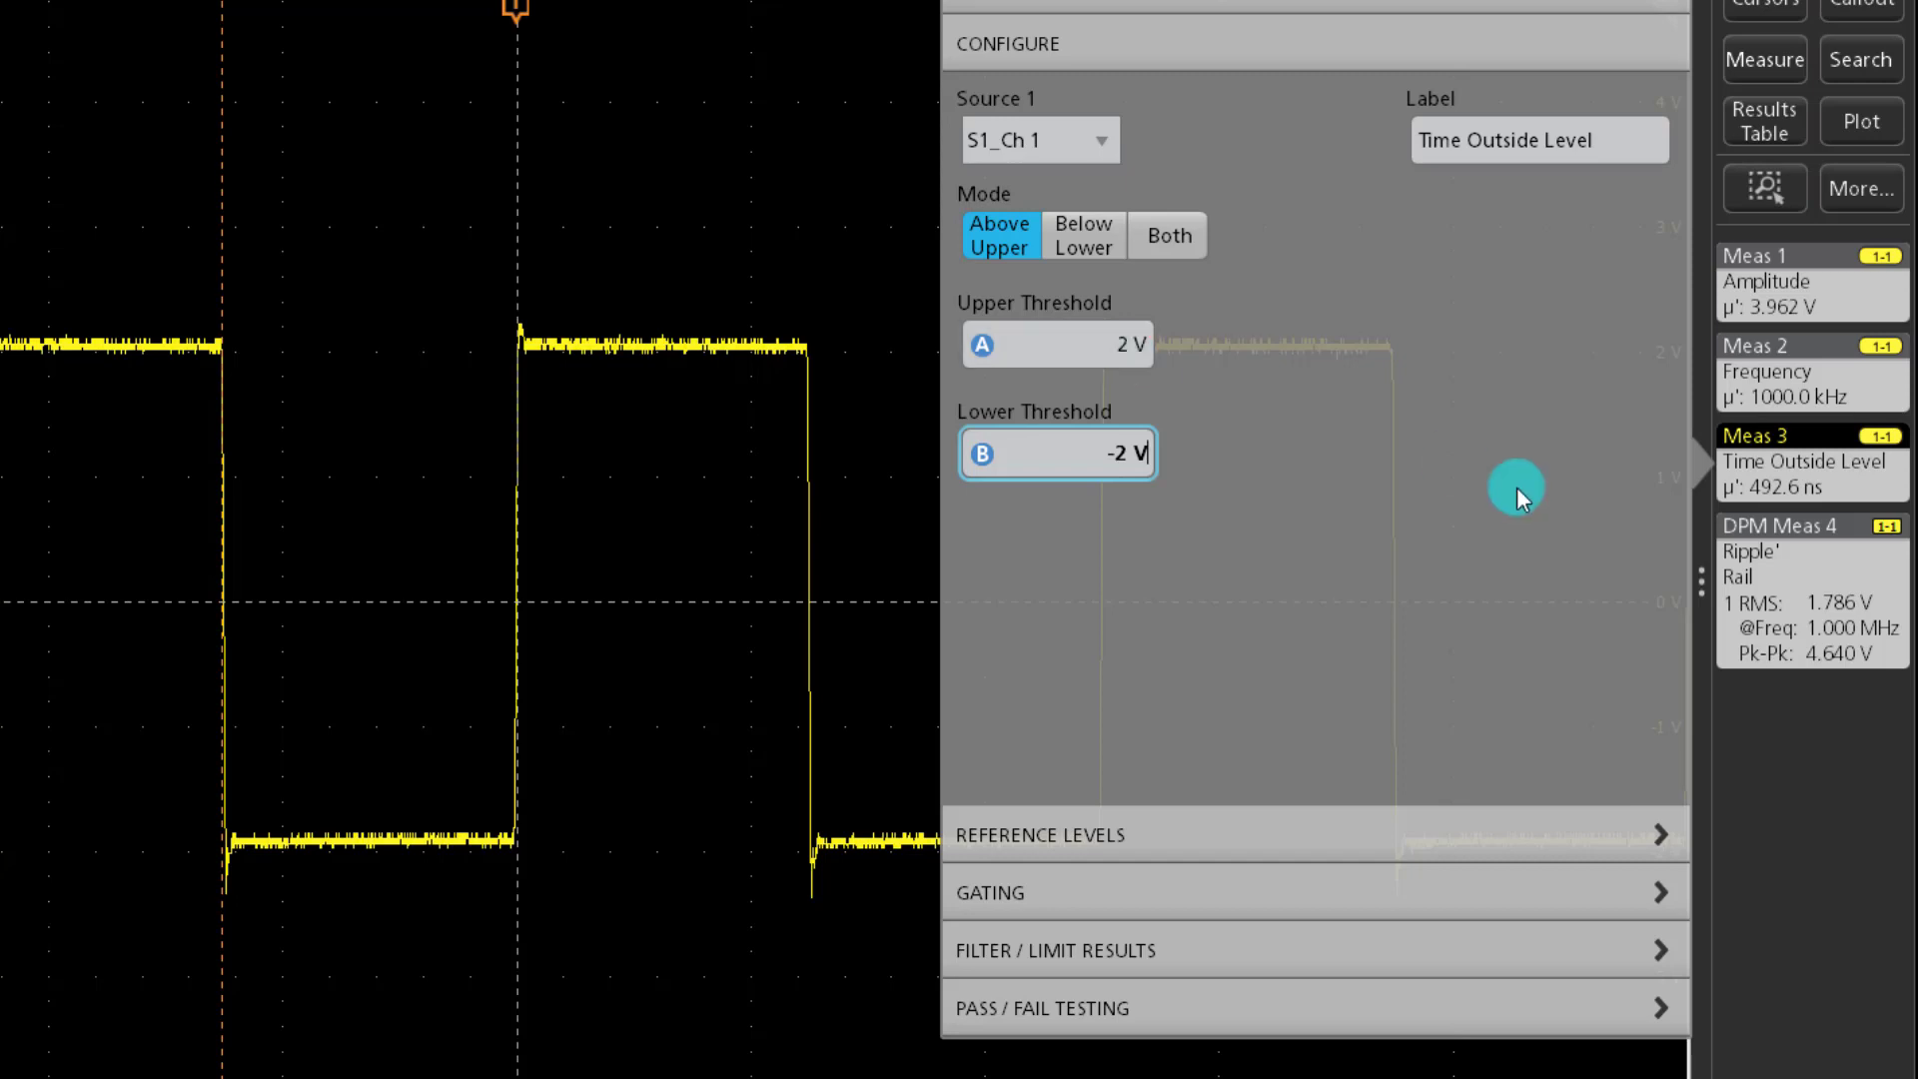
left_click(1819, 848)
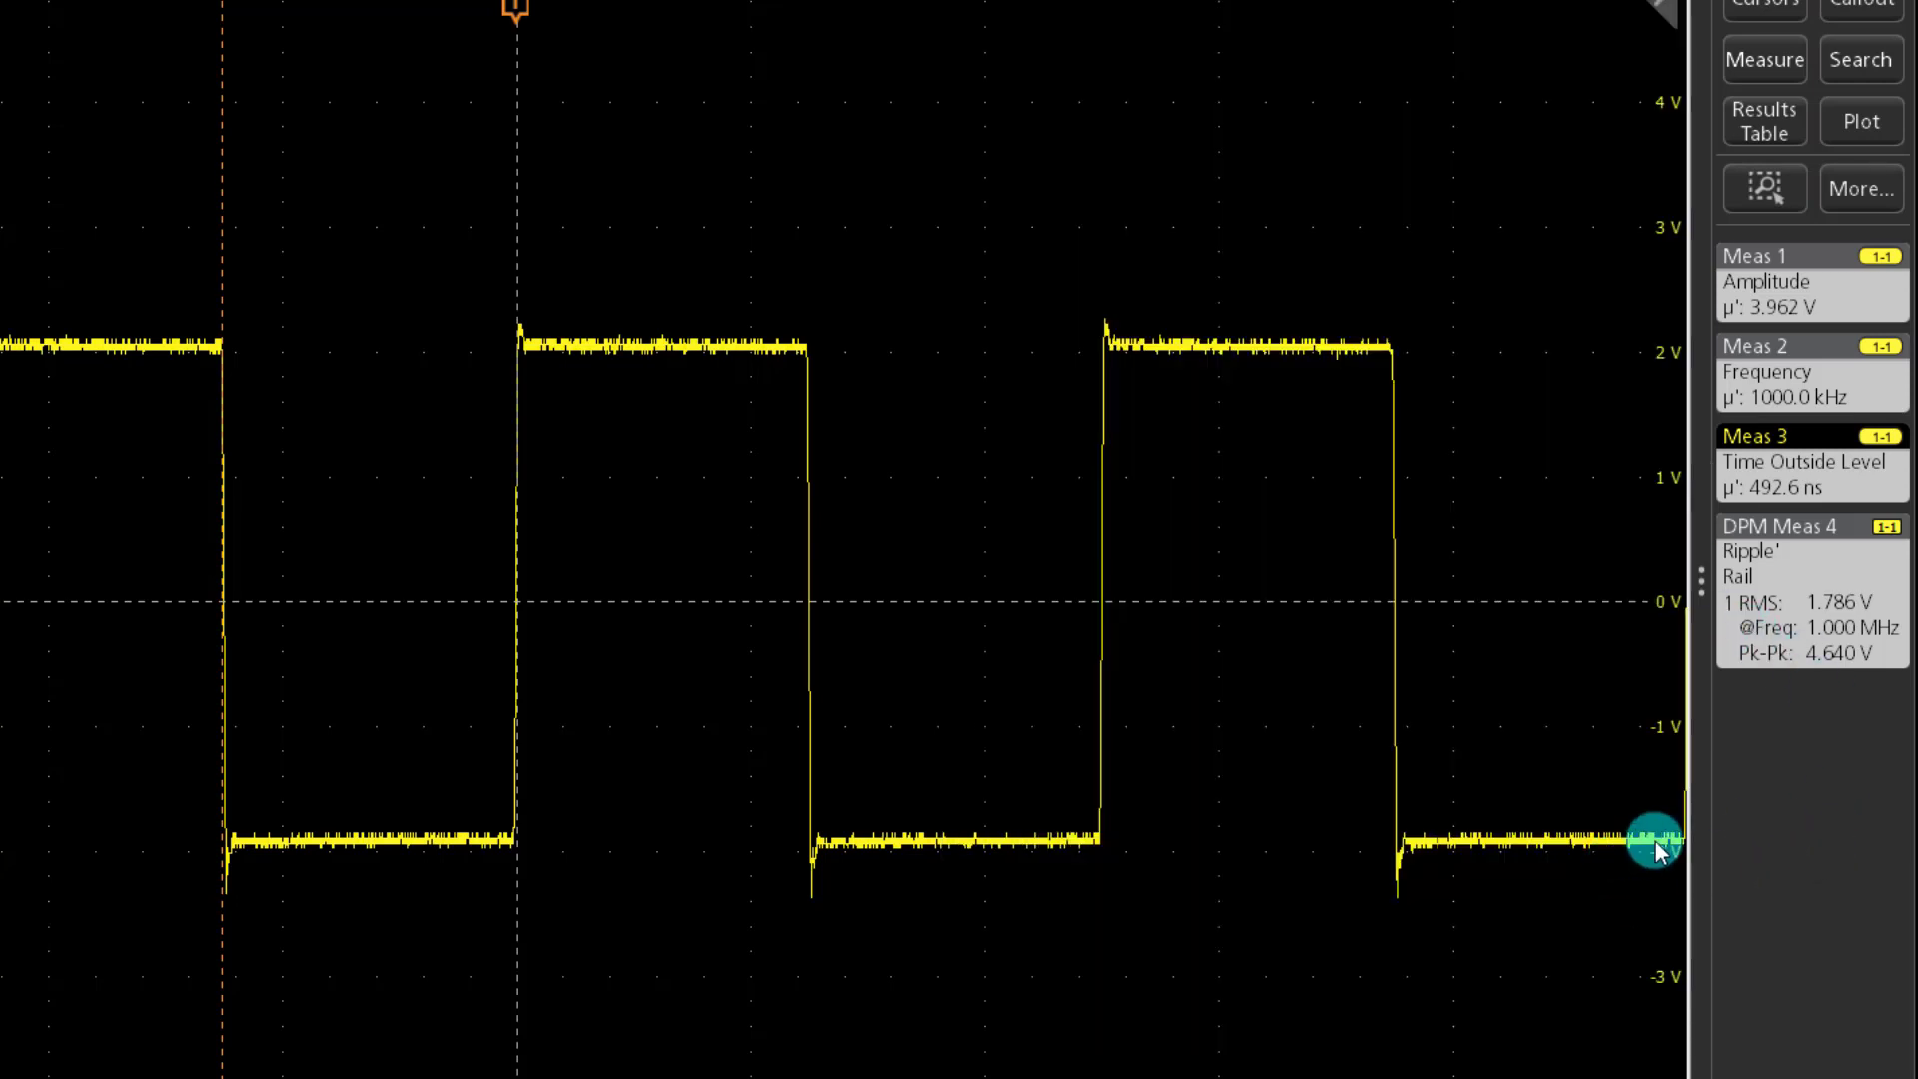
Step: Add a Measurement Results table with statistics for the four Ch 1 measurements
left_click(1792, 125)
left_click(1619, 495)
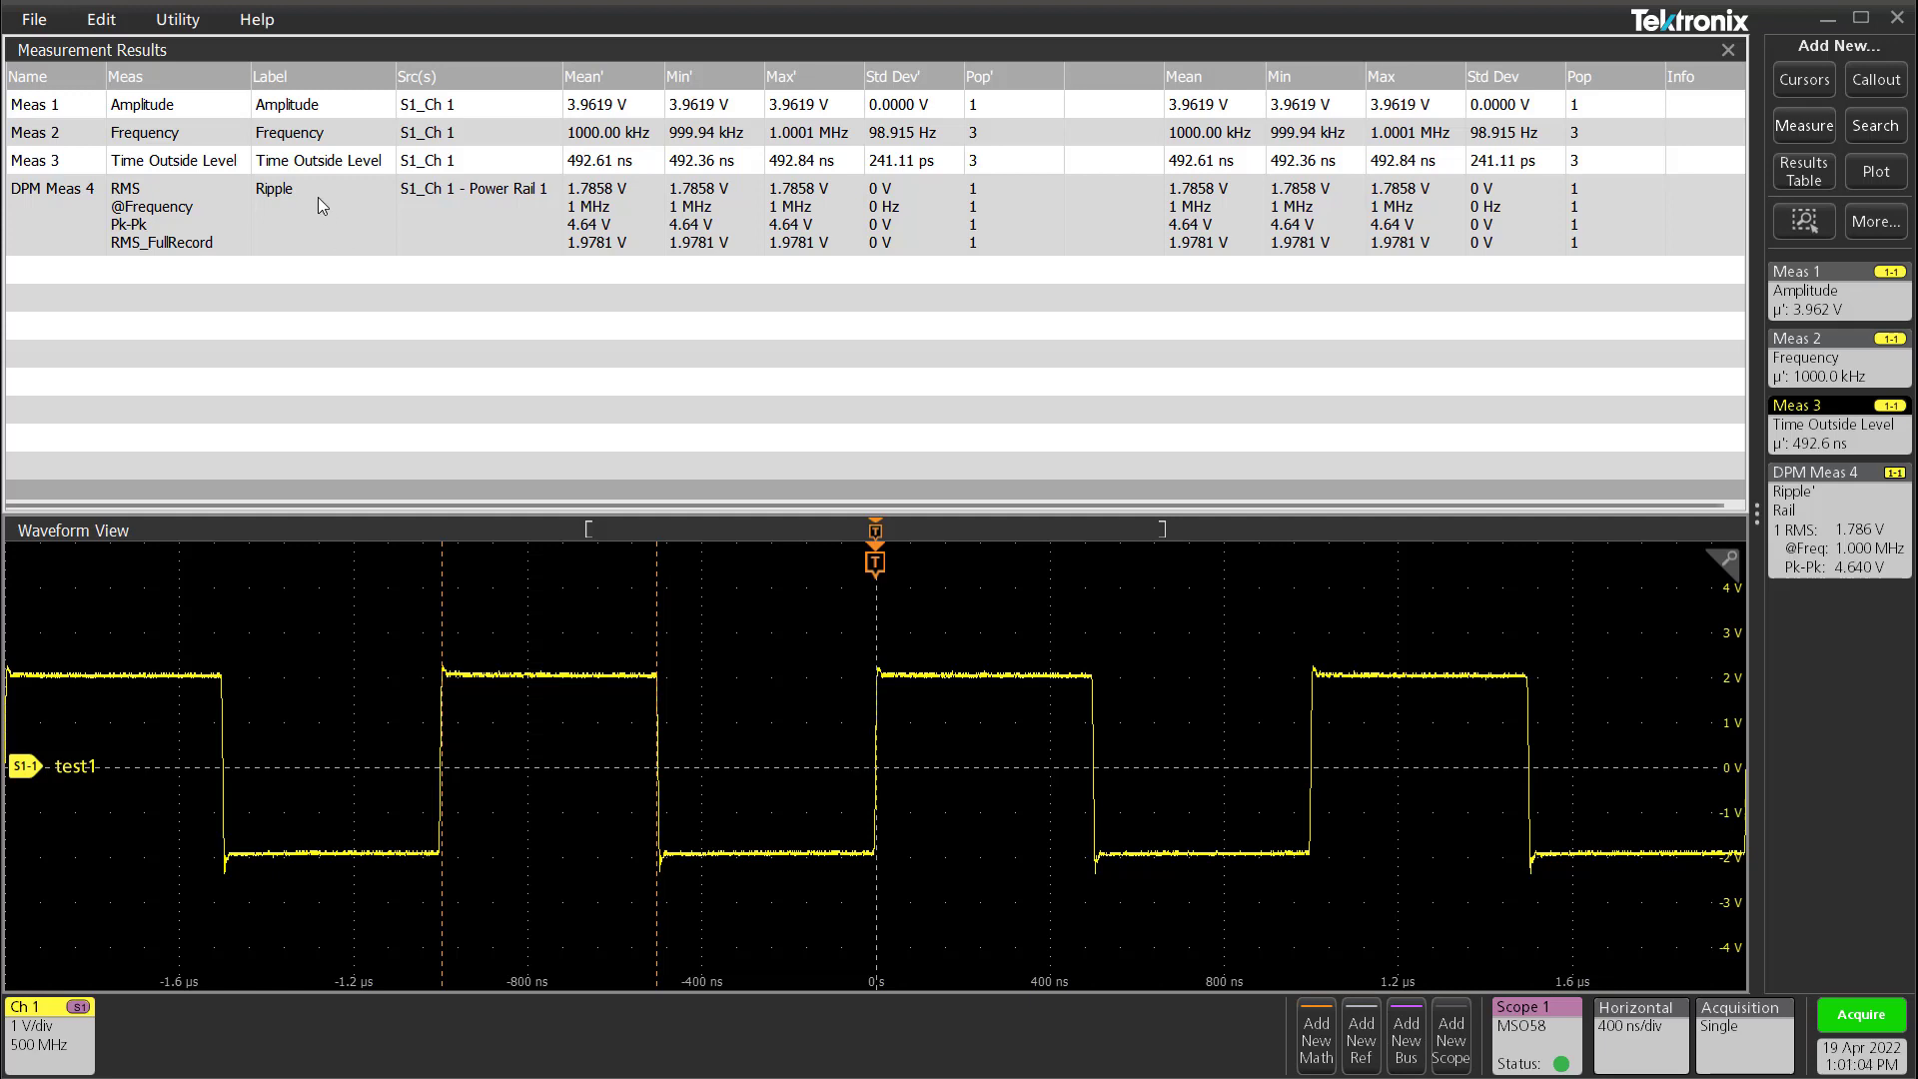
Step: Turn Act on Event on, saving screen capture, waveform and measurement results each event
left_click(200, 24)
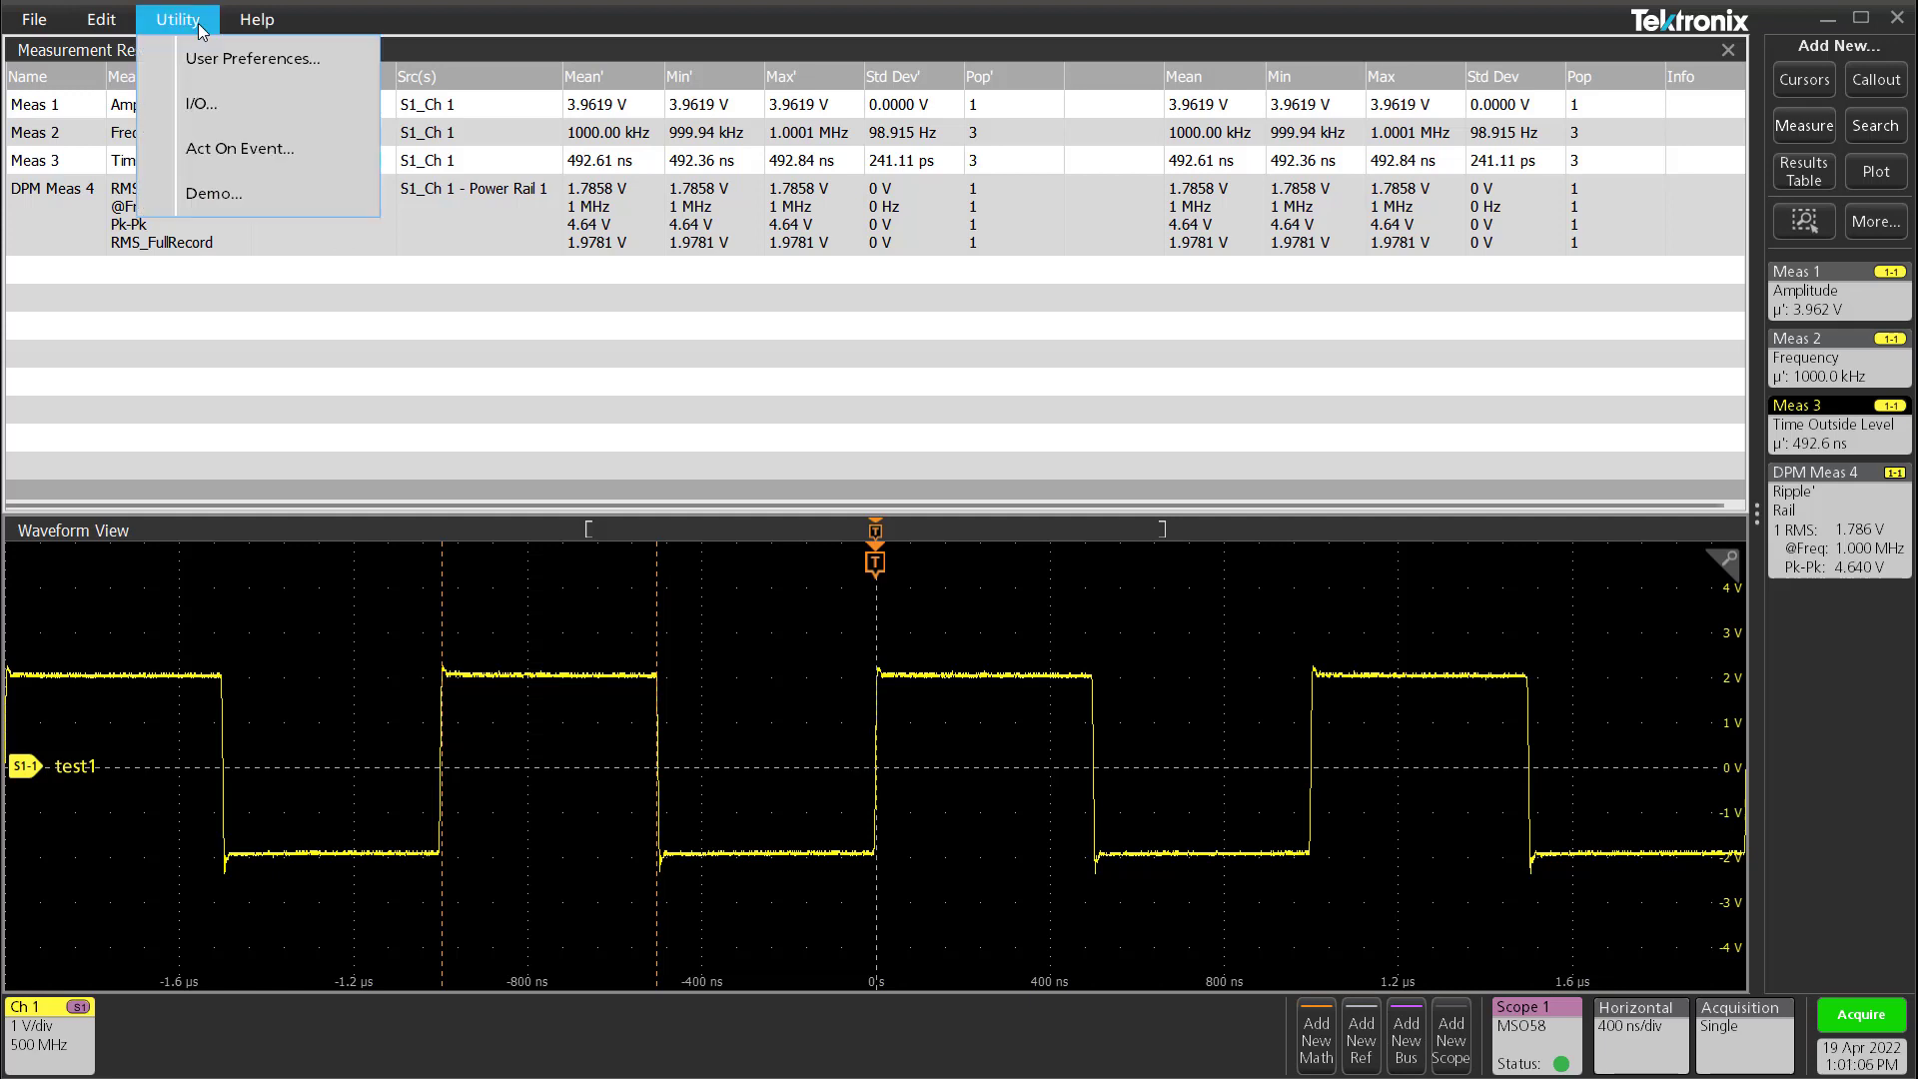
left_click(278, 148)
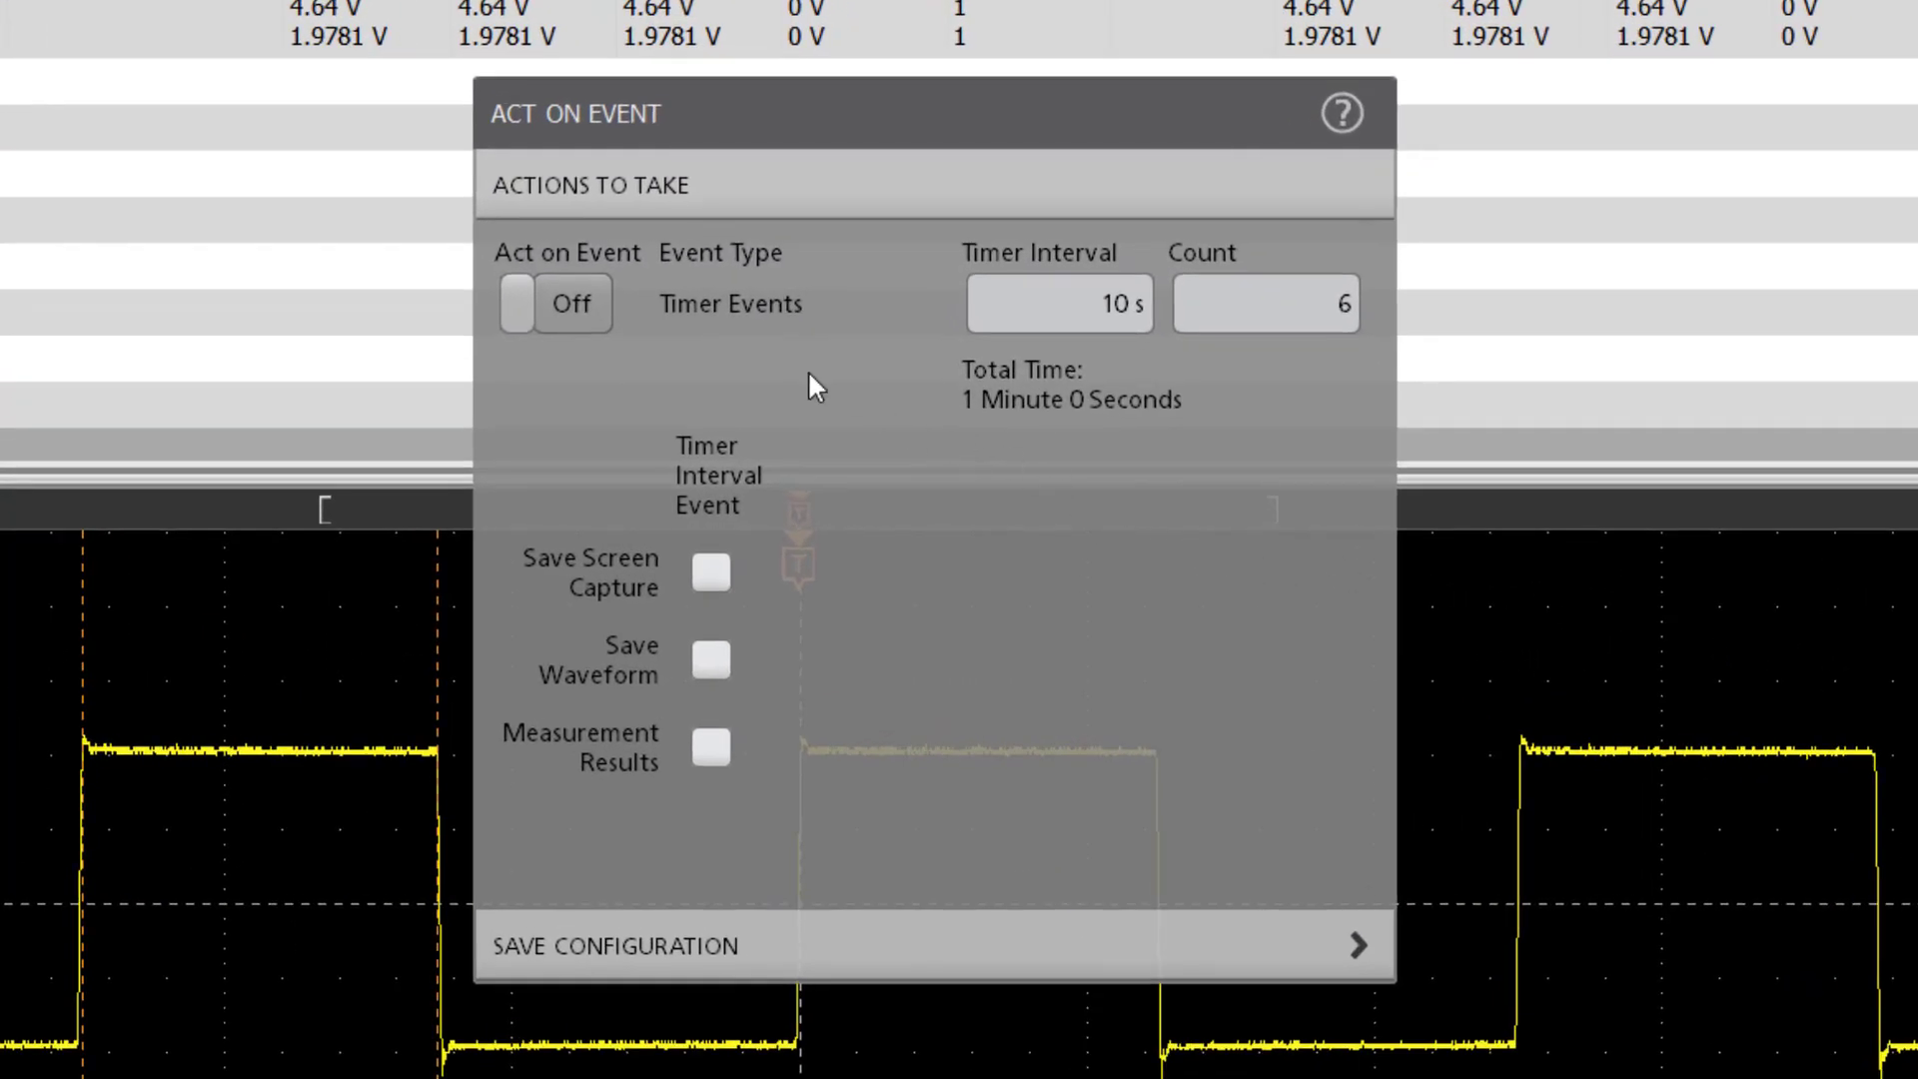
left_click(532, 310)
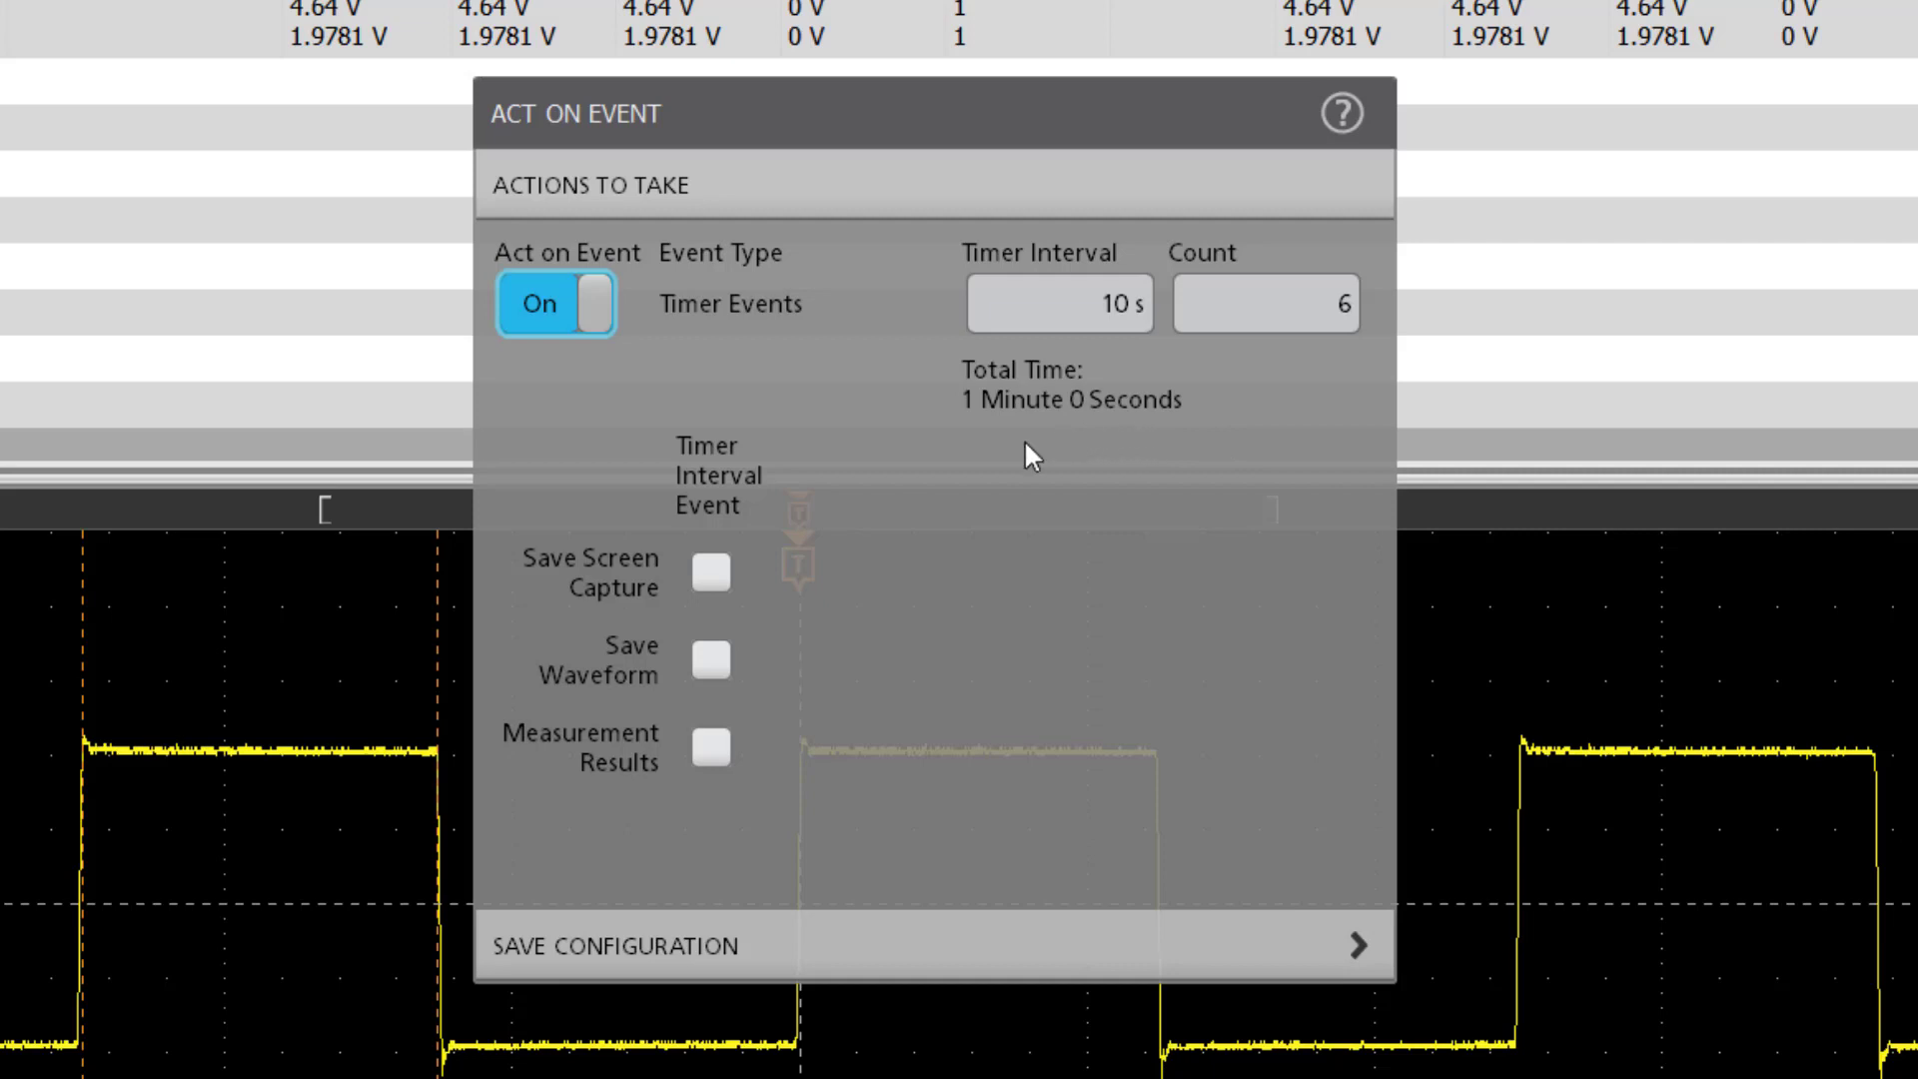
left_click(711, 573)
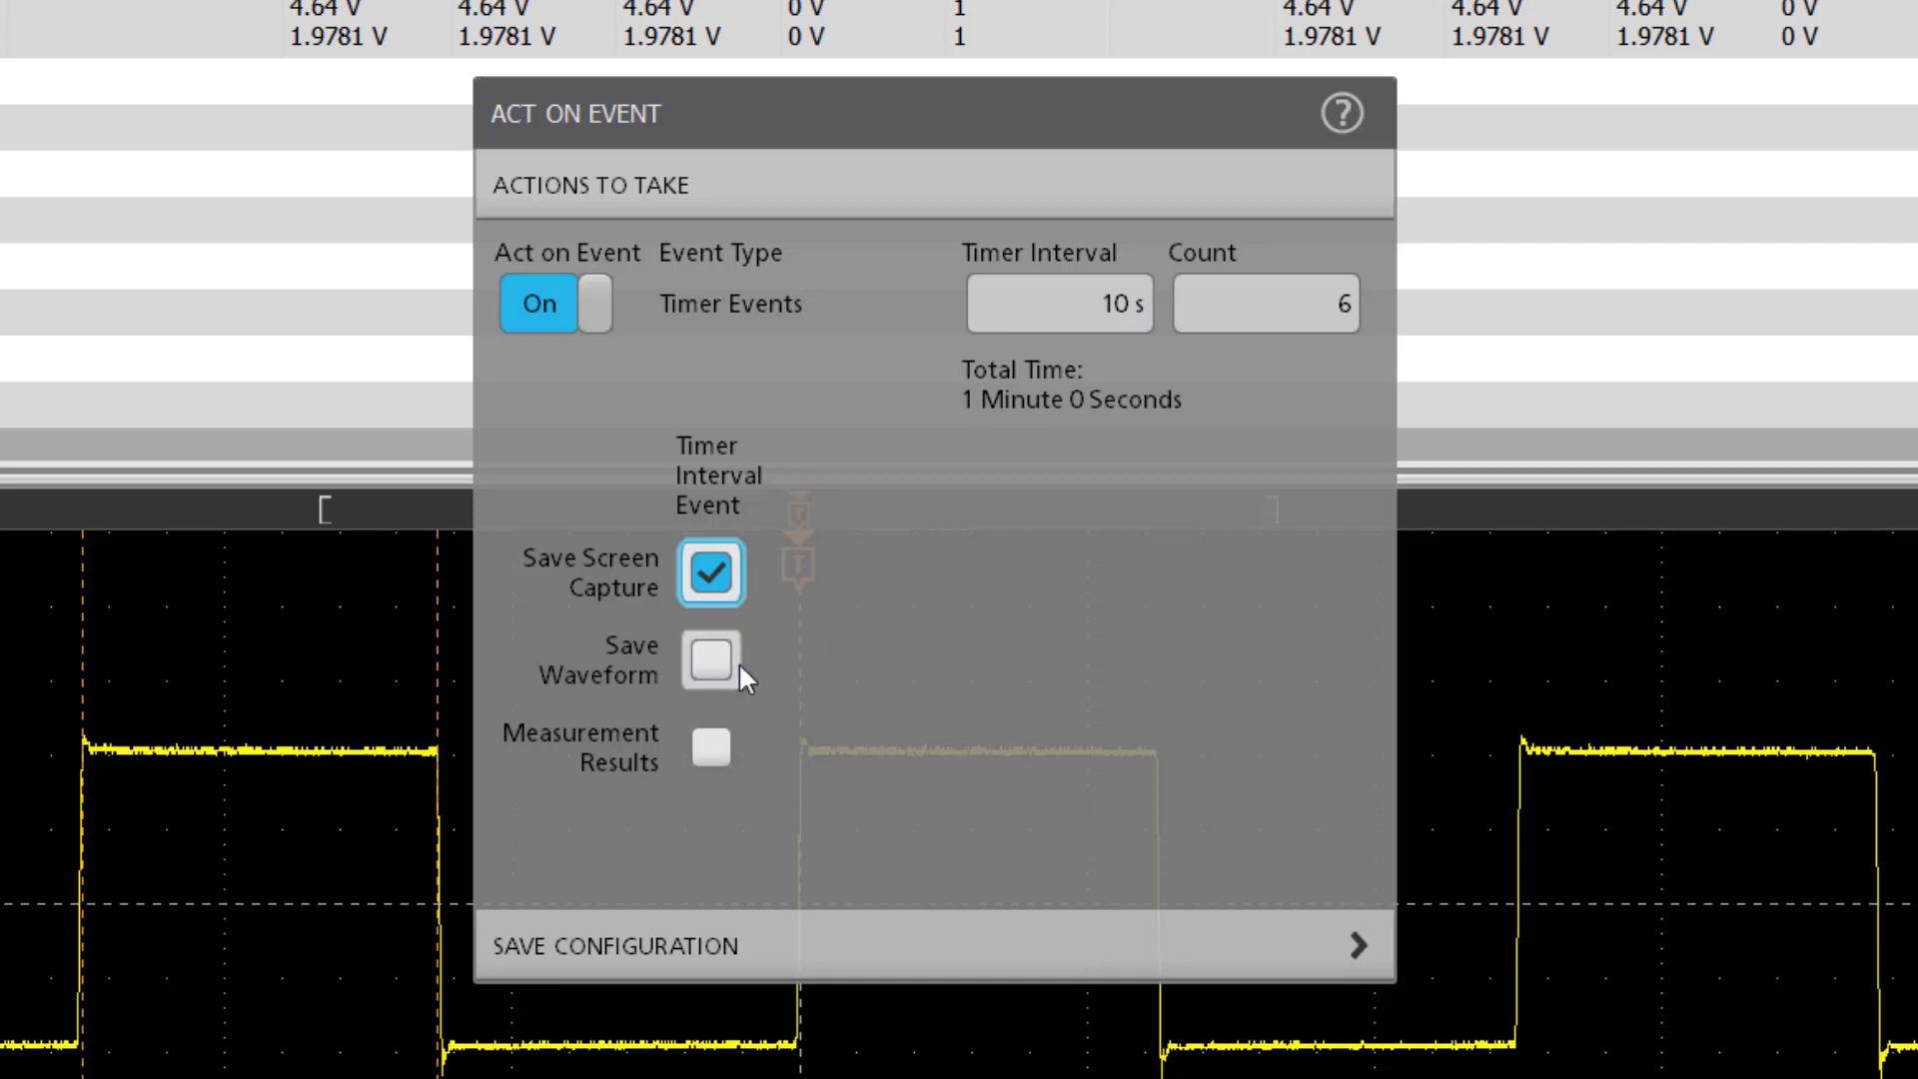
left_click(737, 669)
left_click(730, 730)
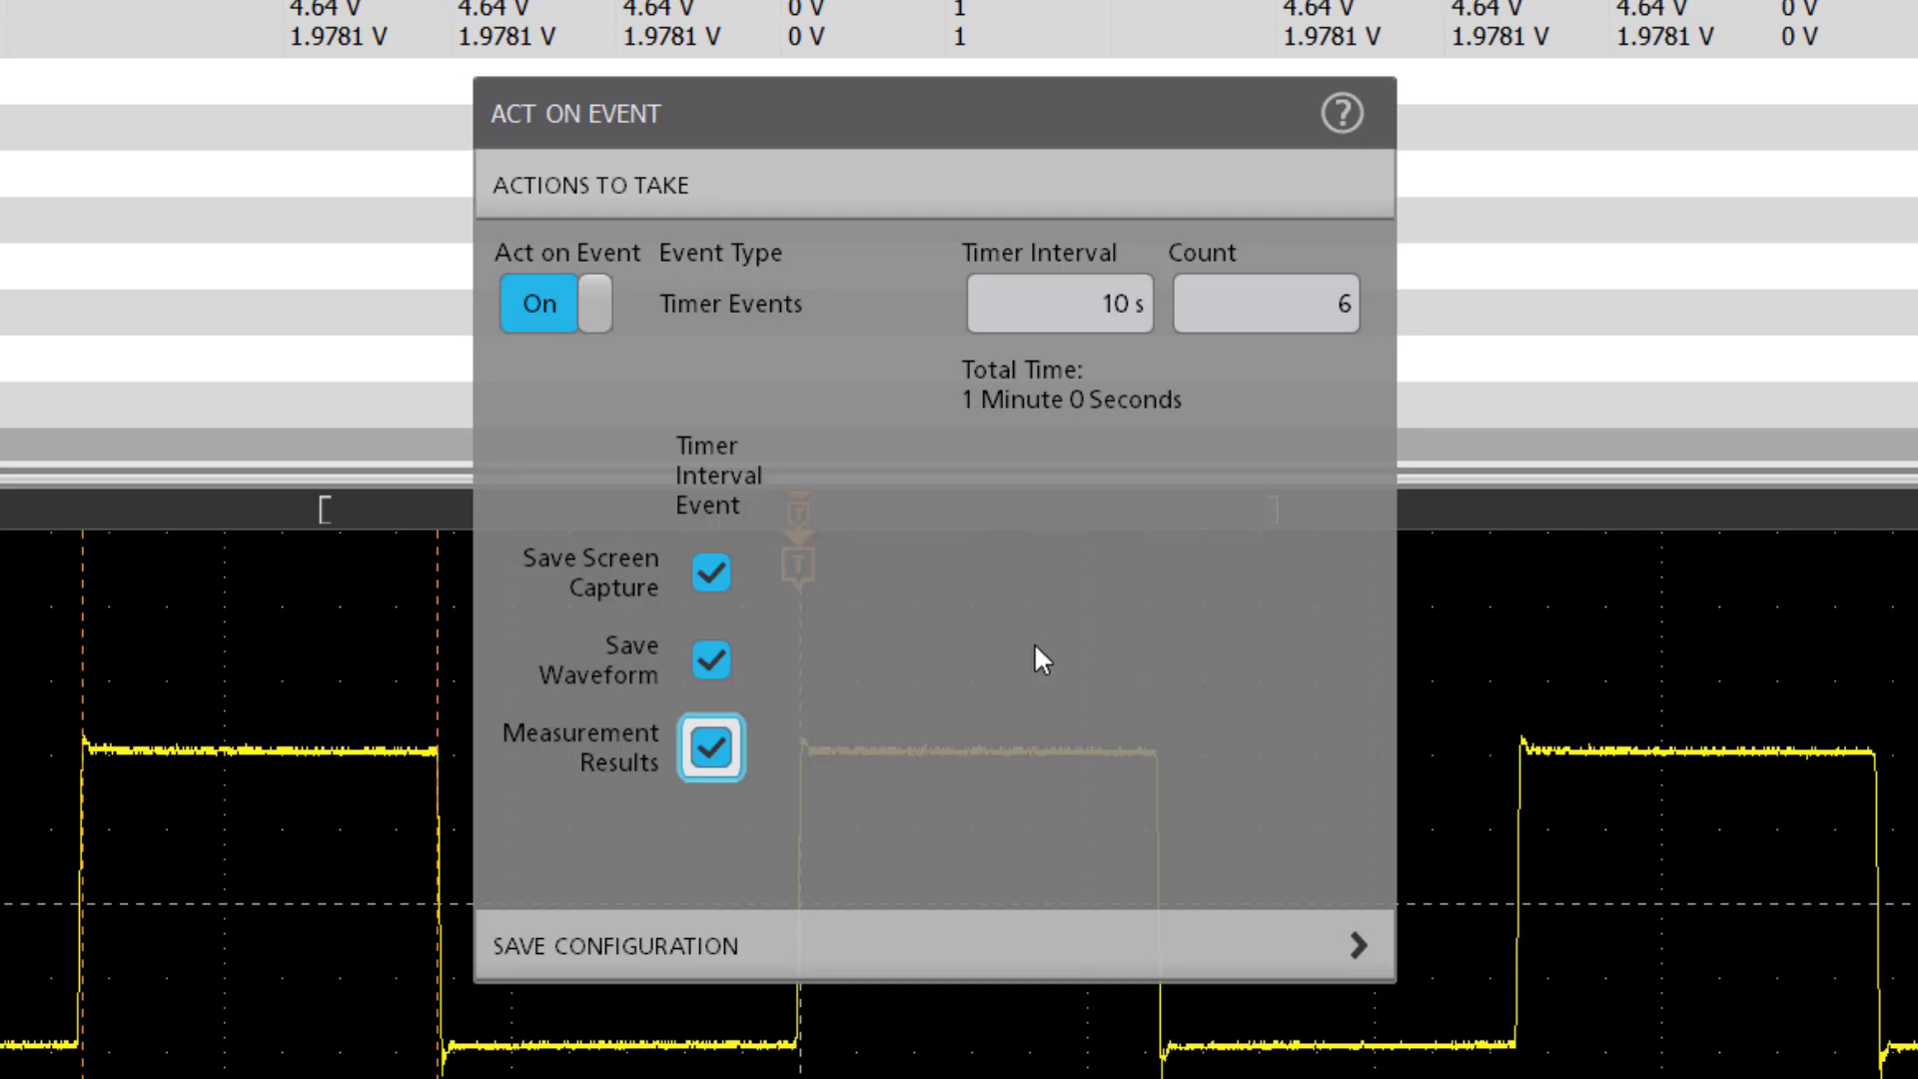
Step: Expand Save Configuration to confirm test1 files go to C:/dataLogging/results
left_click(806, 930)
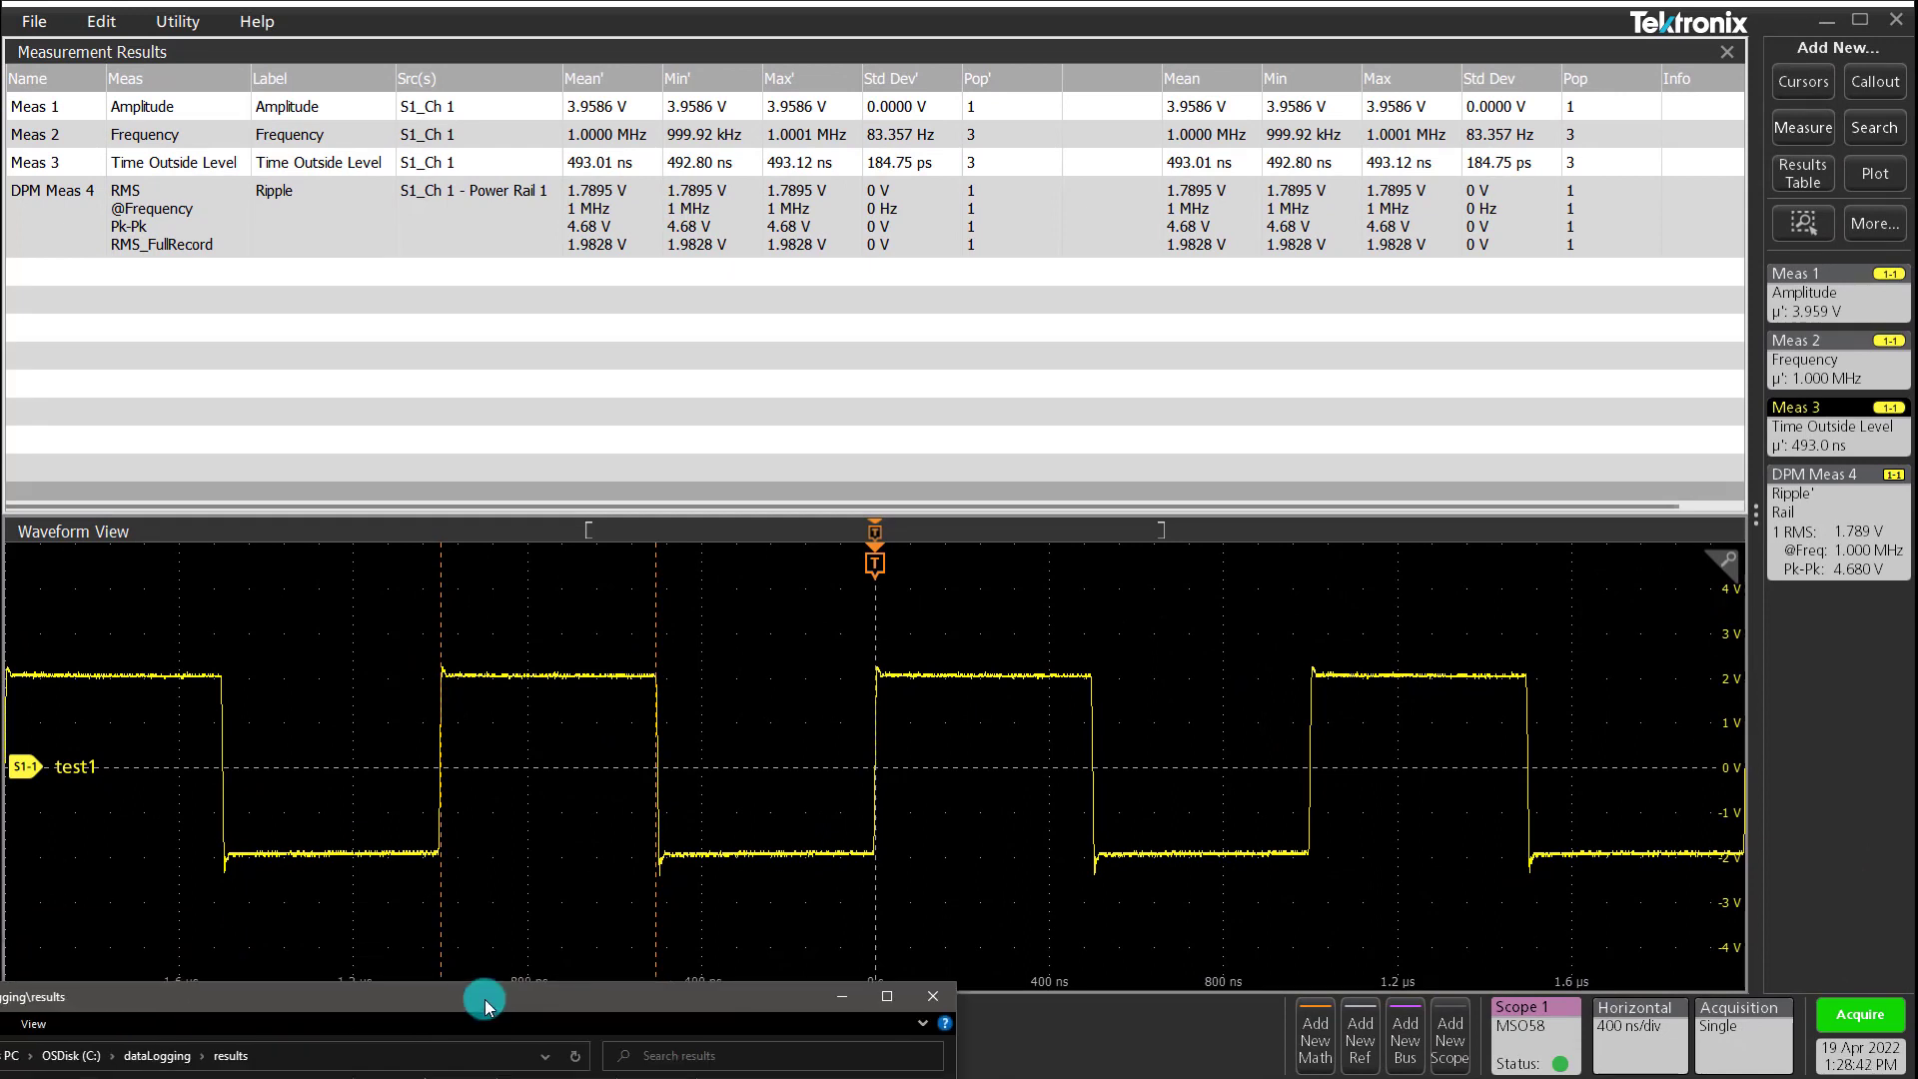
Step: Open C:\dataLogging\results in File Explorer and select the measurement results CSV
left_click(484, 999)
left_click_drag(961, 87, 1034, 282)
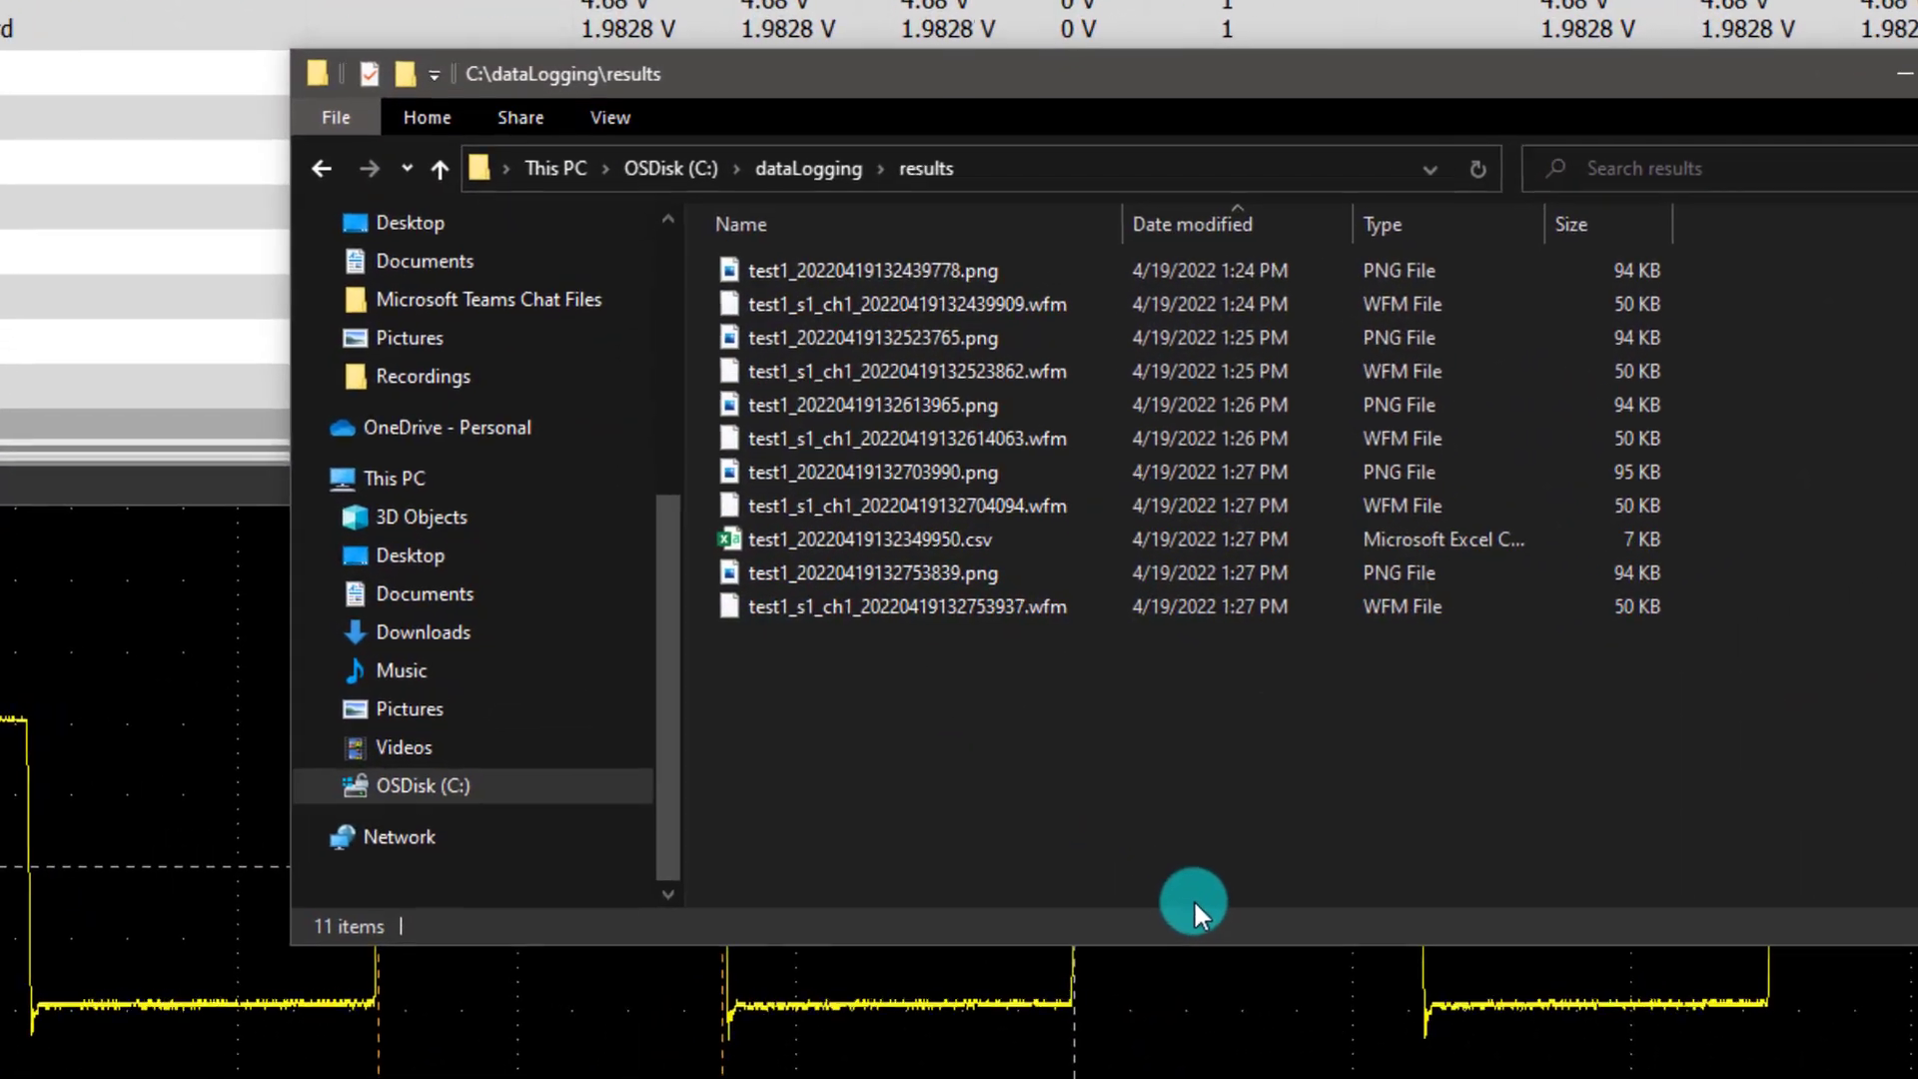
left_click(877, 539)
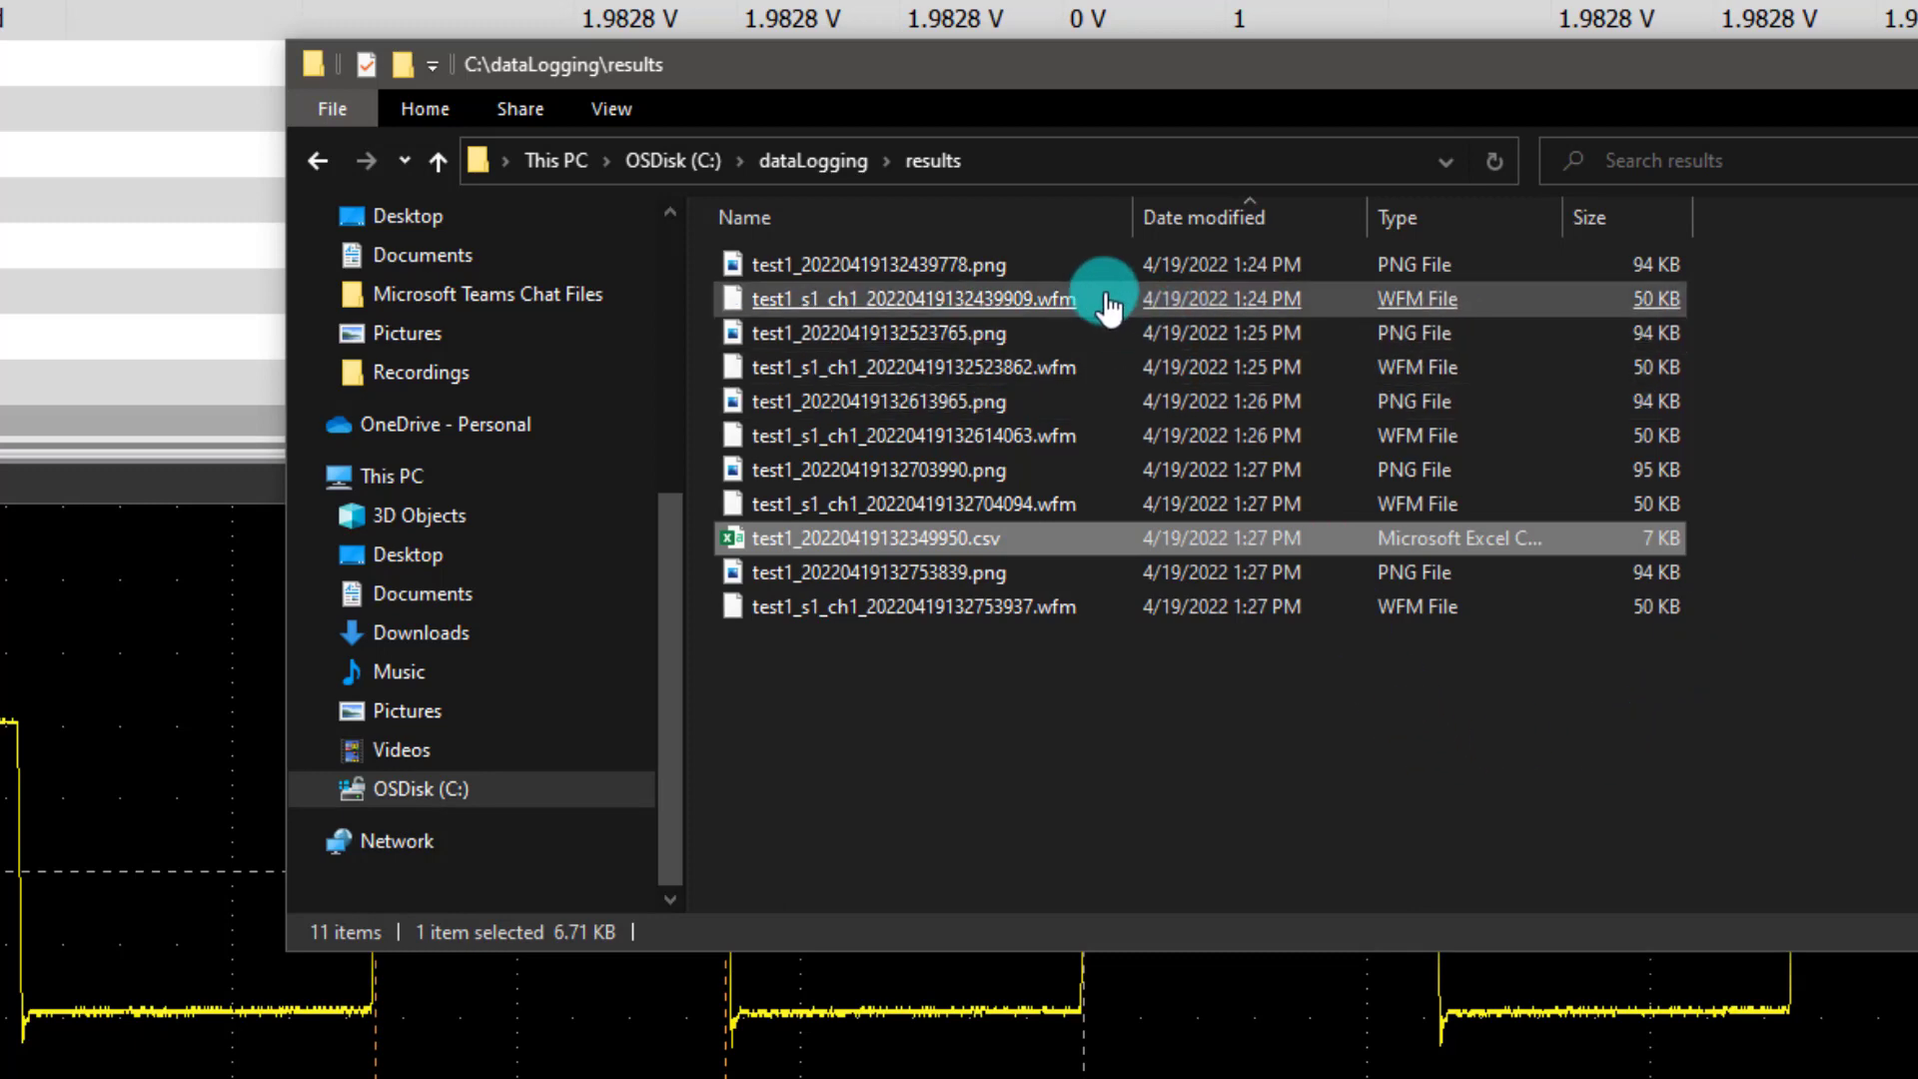
mouse_move(1122, 305)
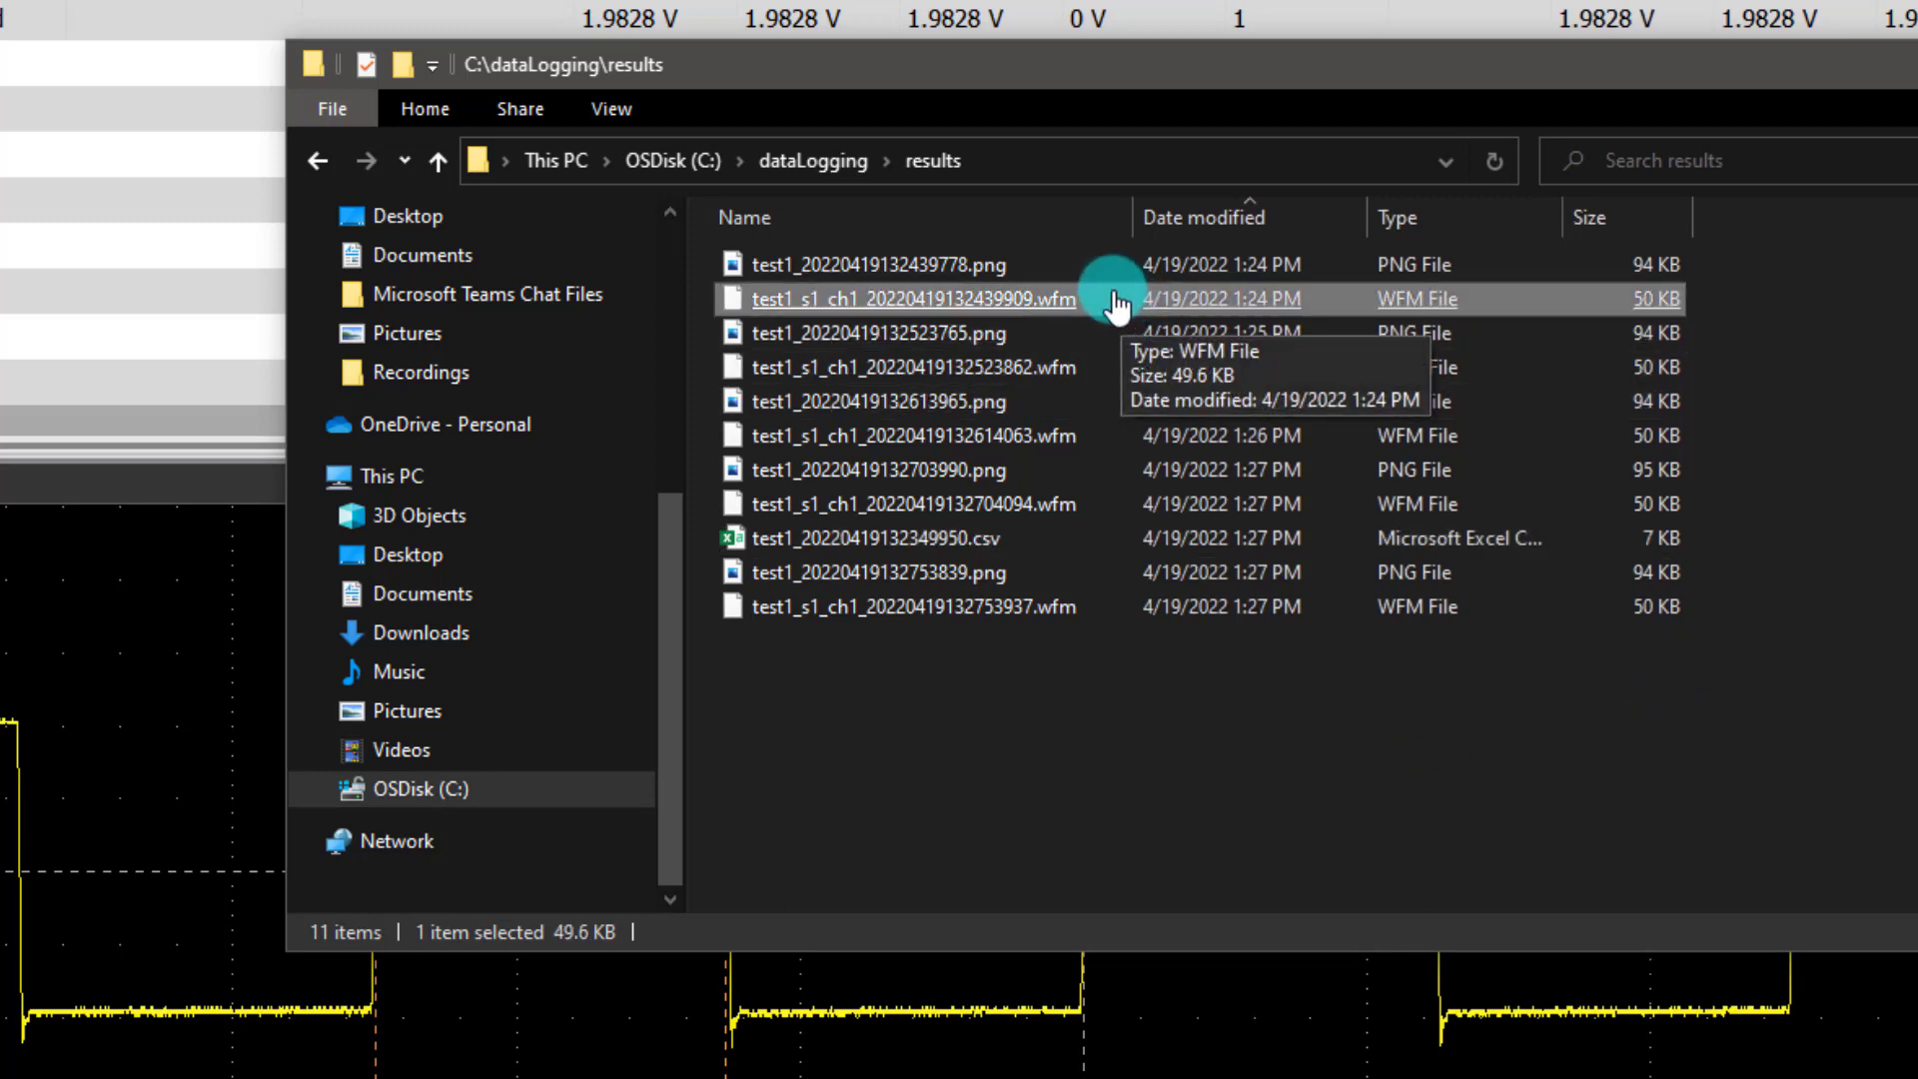
mouse_move(1002, 415)
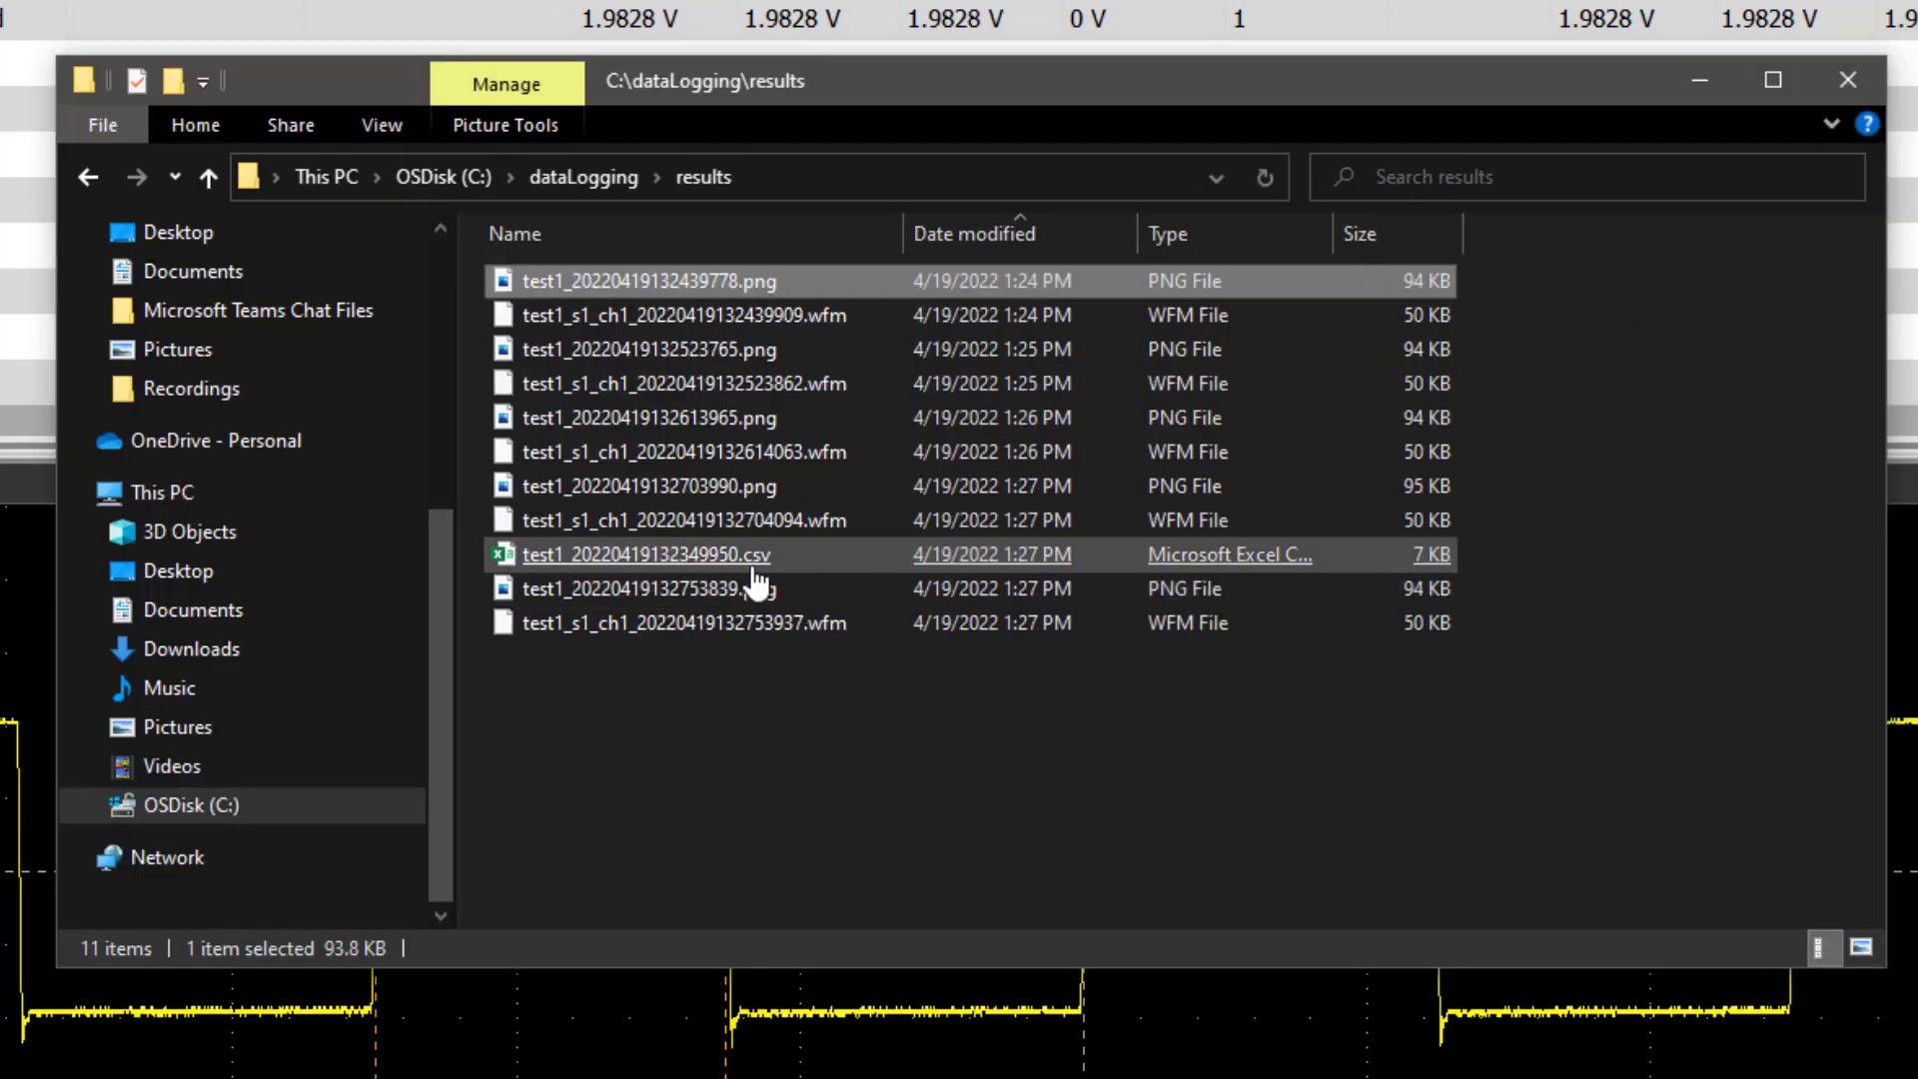
left_click(757, 570)
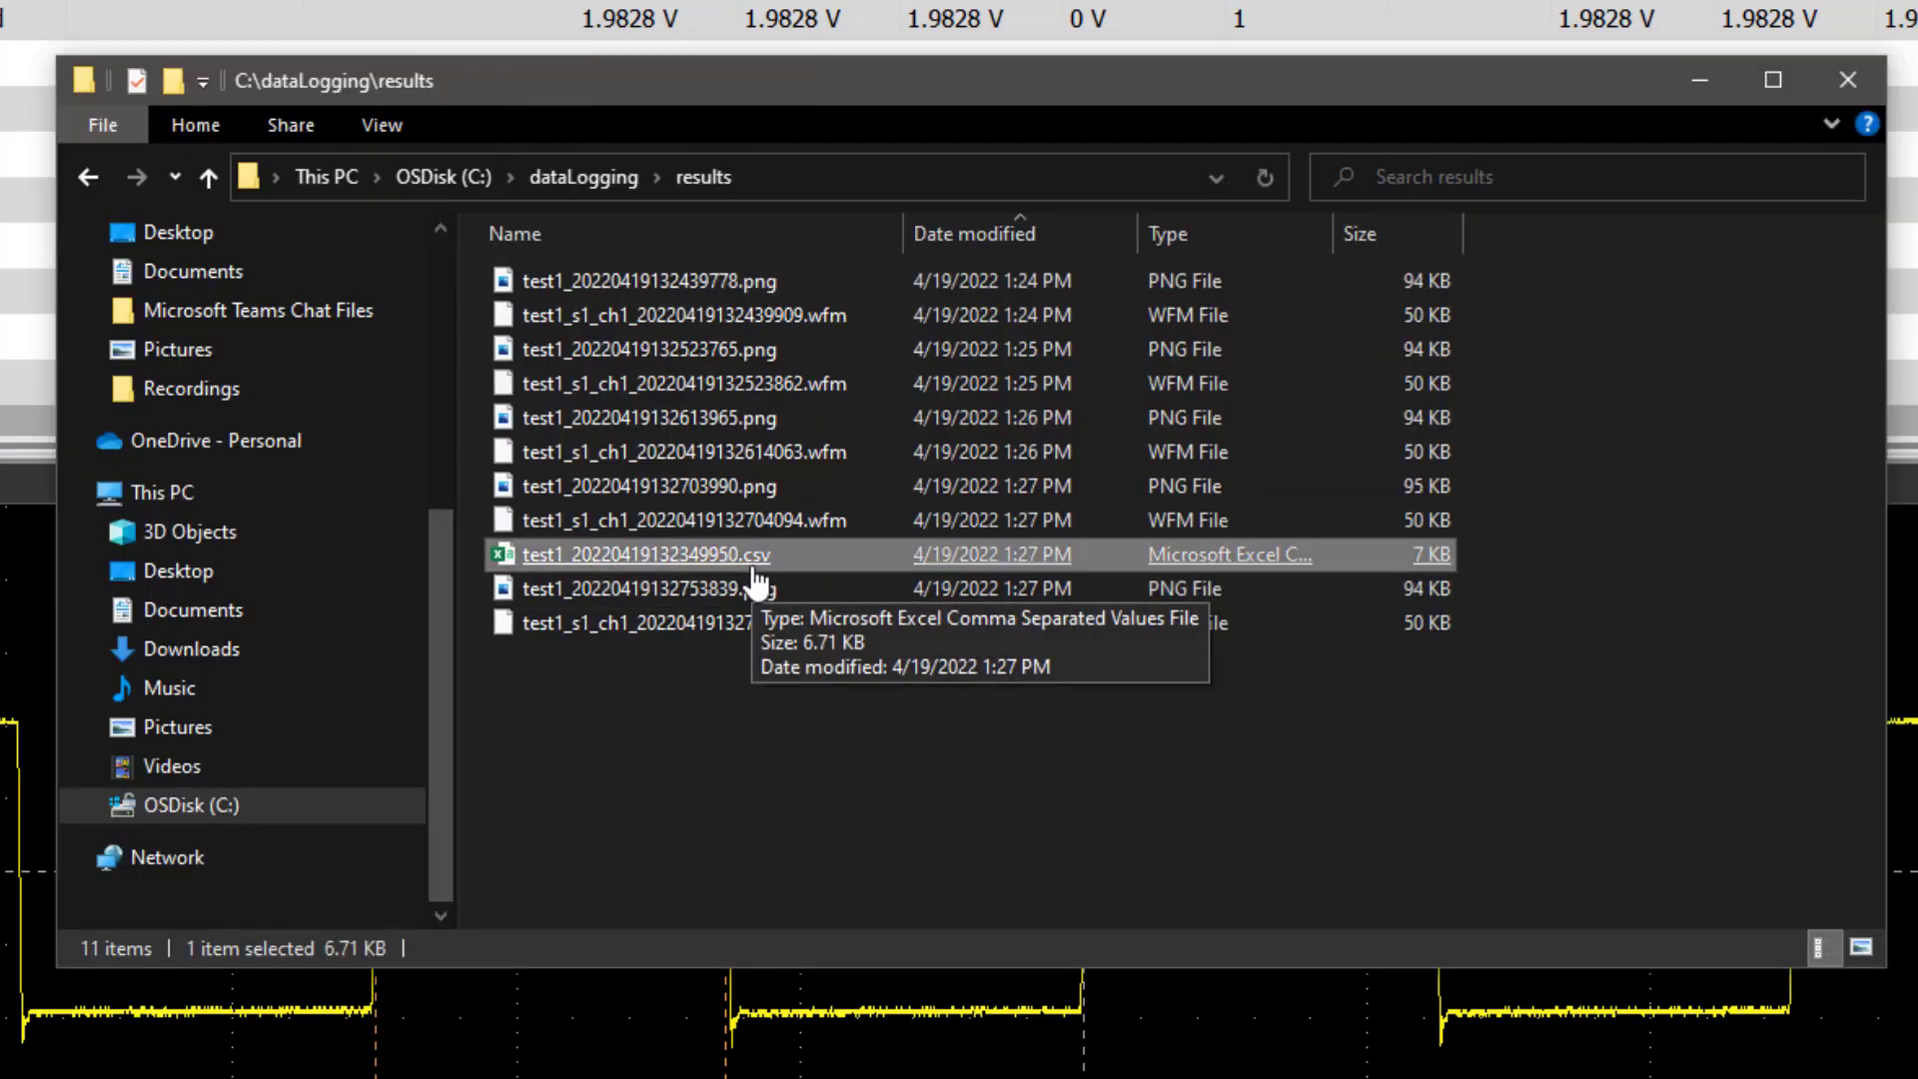